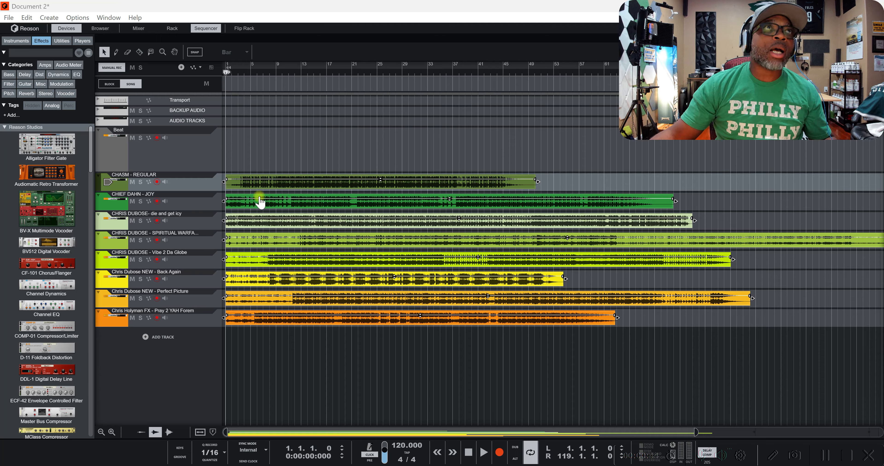
- Set the track color of the eight song tracks, from CHASM - REGULAR down to Pray 2 YAH Forem, to Turquoise
left_click(211, 185)
right_click(207, 317)
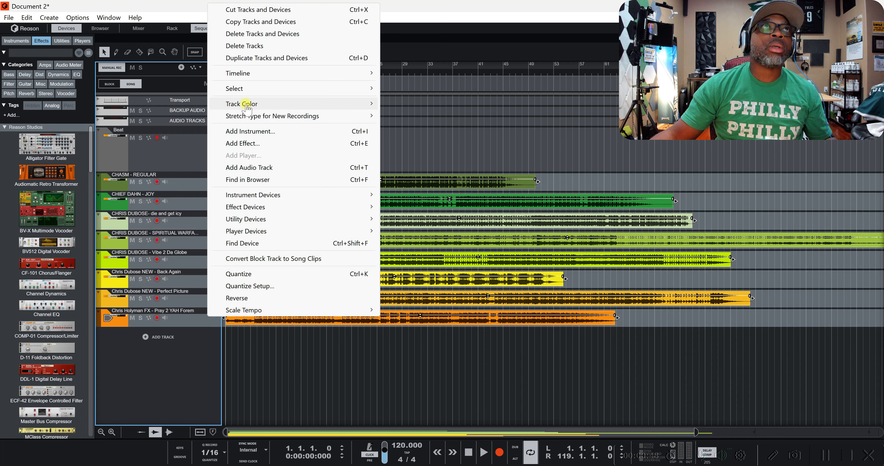
mouse_move(249, 104)
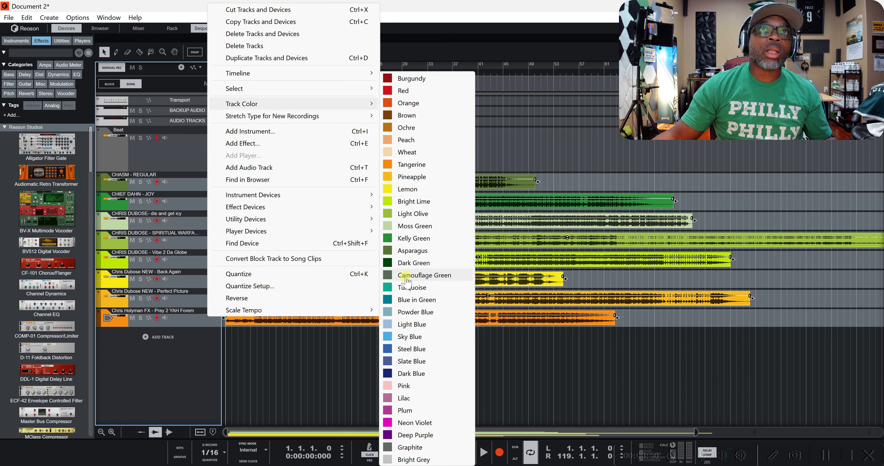
left_click(404, 287)
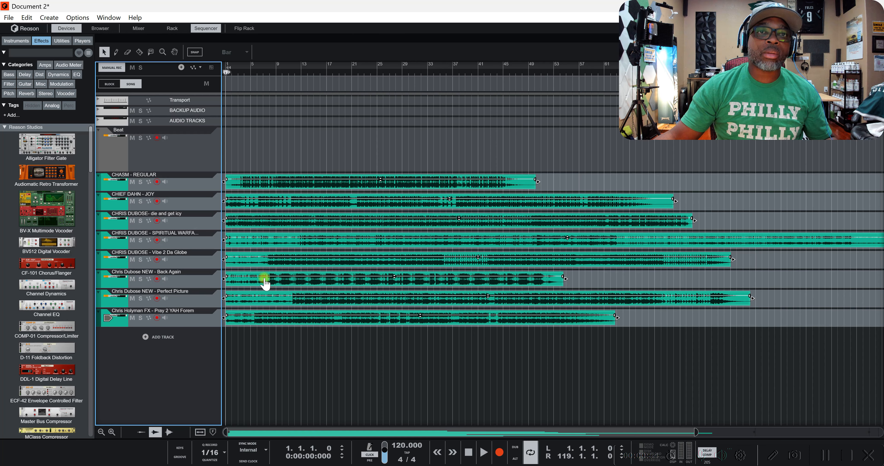
- Show the back of the rack with all eight audio track devices unfolded
left_click(140, 29)
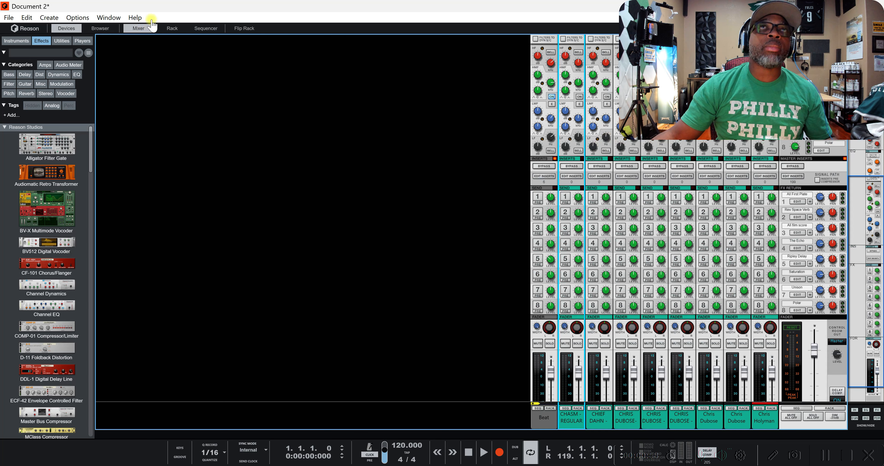
left_click(171, 30)
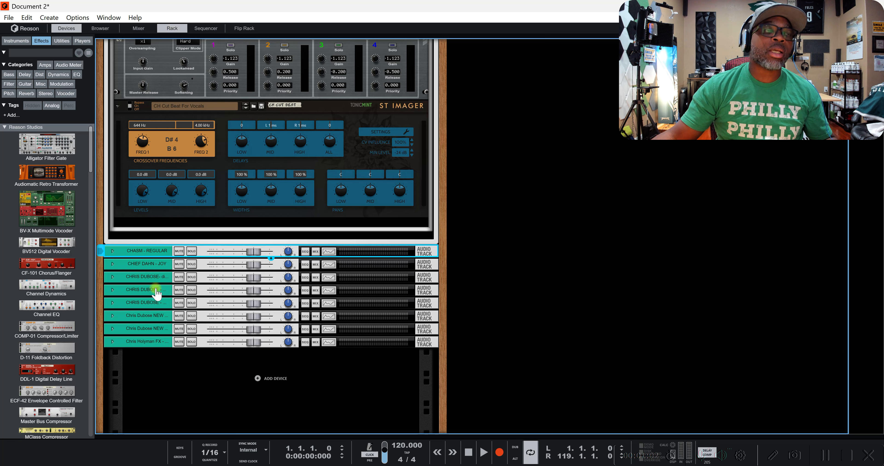
key("Tab")
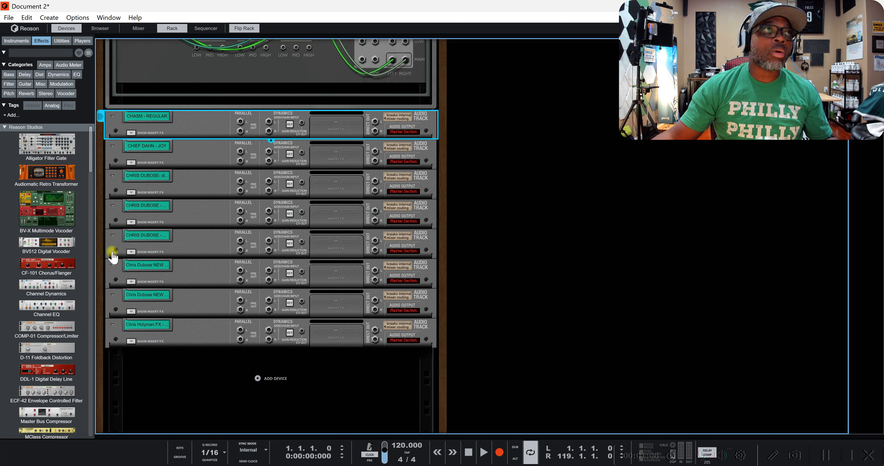
left_click(113, 251, "alt")
- Show the insert FX of the first three audio tracks and cable each one's left To Device output to its left From Device input
left_click(131, 134)
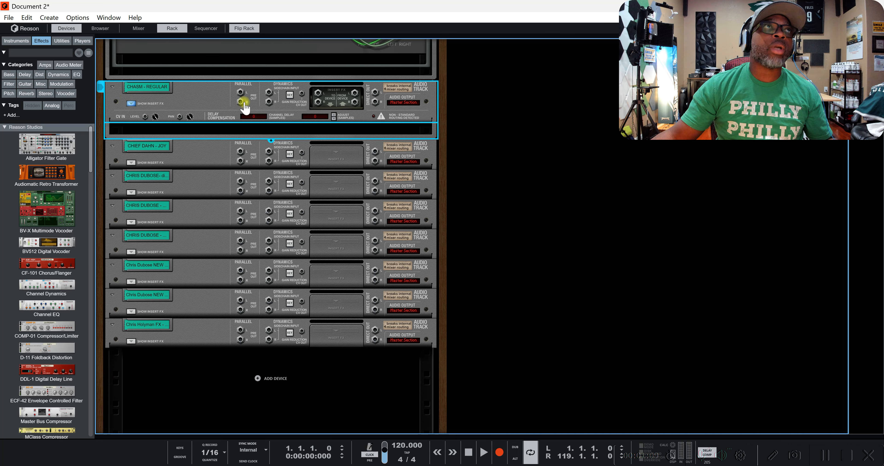
left_click_drag(318, 93, 355, 95)
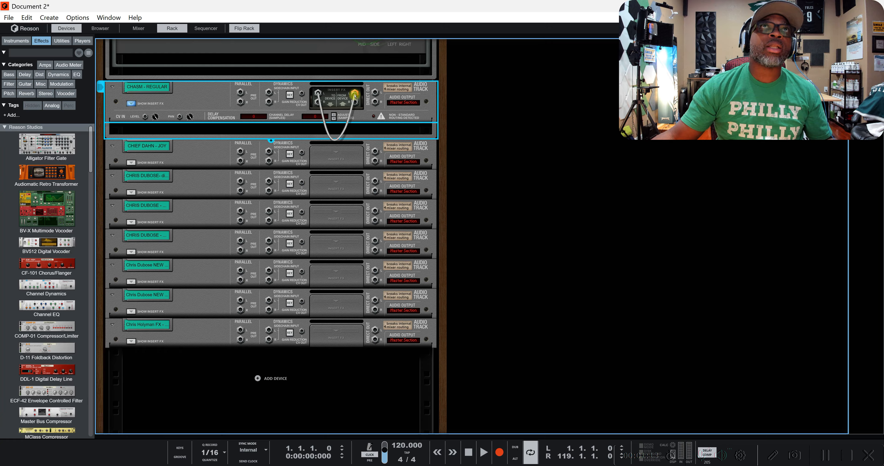
left_click(131, 163)
left_click_drag(318, 122, 357, 123)
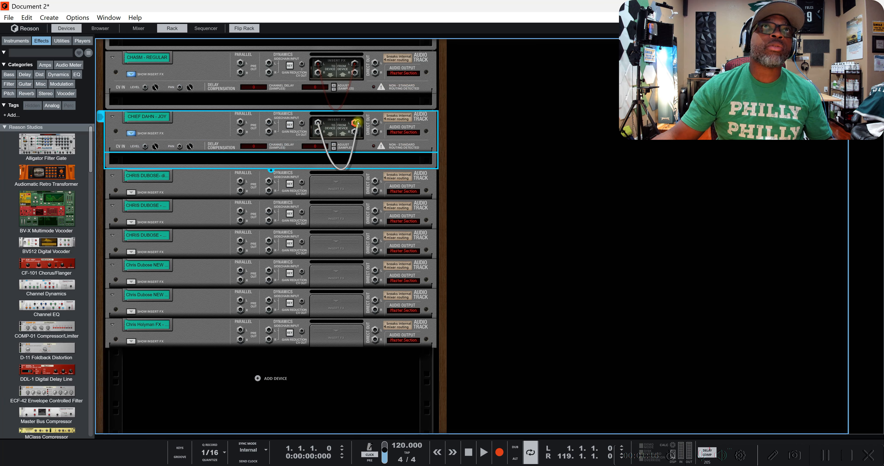
left_click(131, 193)
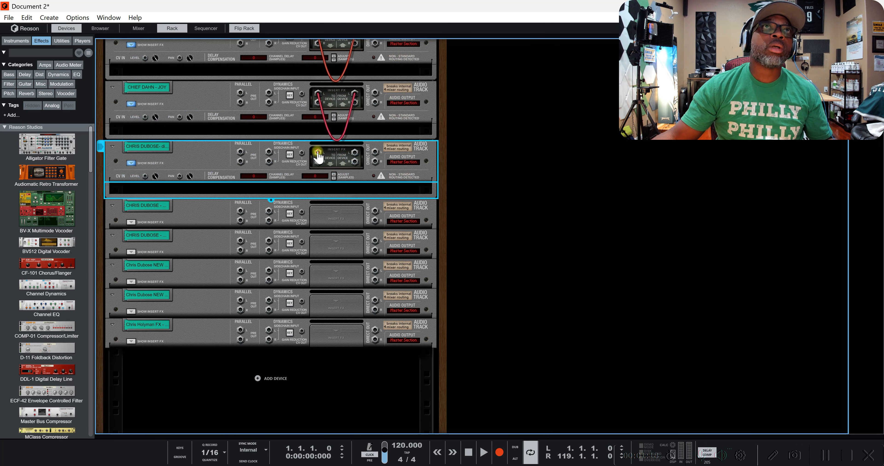
left_click_drag(318, 151, 356, 154)
- Show the insert FX on the fourth through sixth audio tracks and cable each left To Device output to the left From Device input
left_click(131, 222)
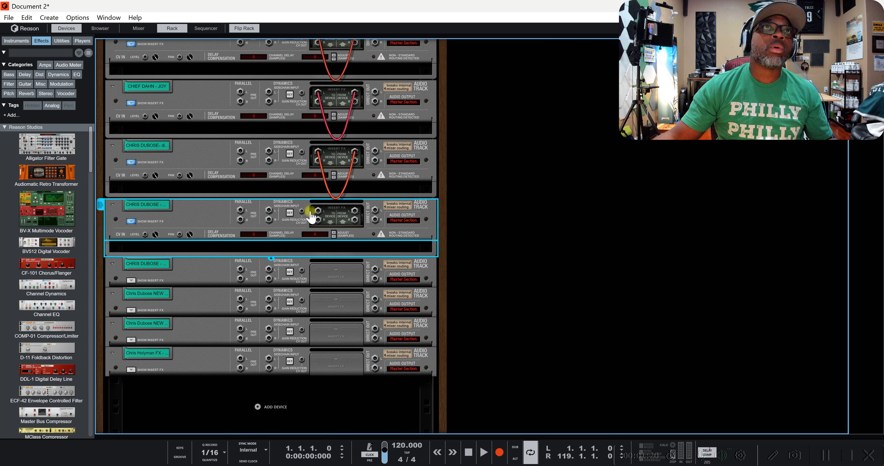
left_click_drag(317, 212, 354, 211)
left_click(132, 281)
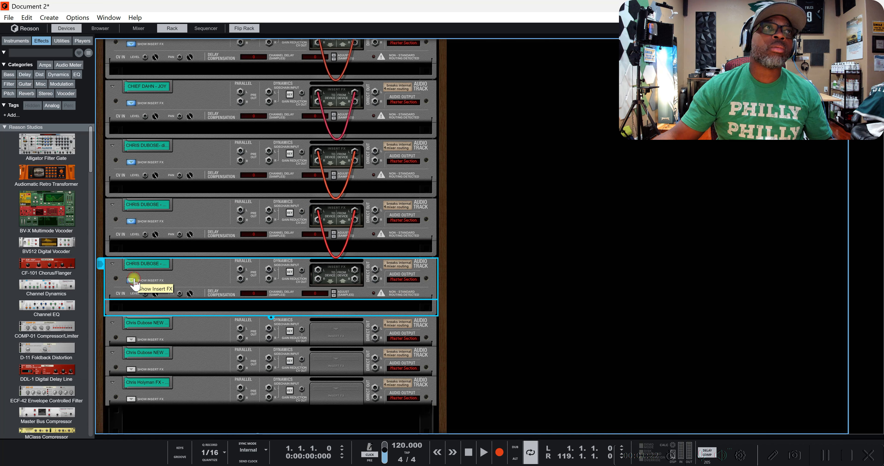
left_click_drag(317, 270, 355, 270)
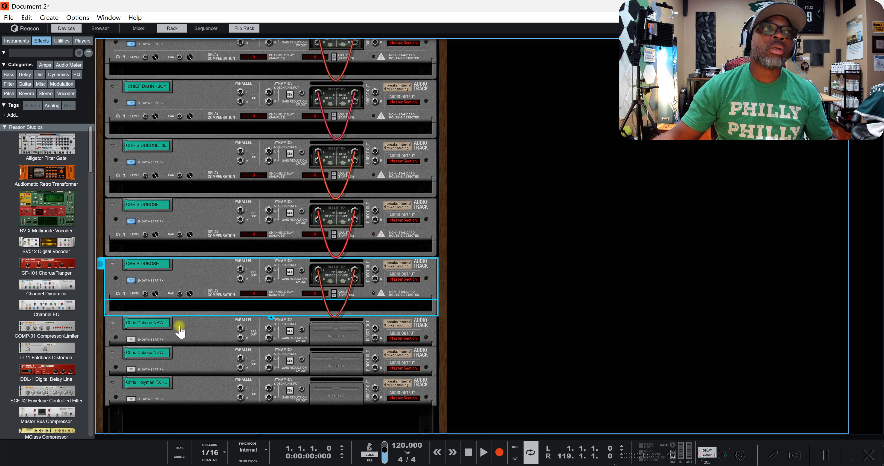
left_click(131, 340)
left_click_drag(318, 330, 354, 330)
- Show the insert FX on the last two audio tracks and cable each left To Device output to the left From Device input
left_click(132, 399)
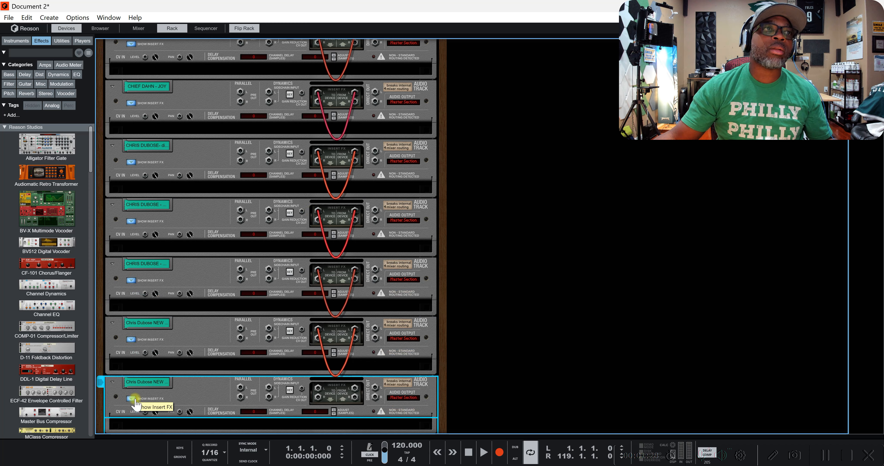
left_click_drag(317, 388, 354, 388)
scroll(154, 346, "down", 3)
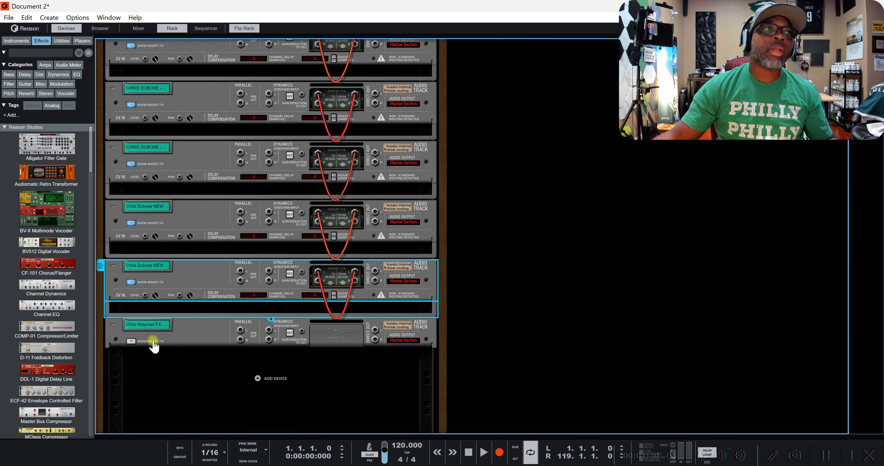
left_click(153, 347)
left_click_drag(317, 331, 355, 331)
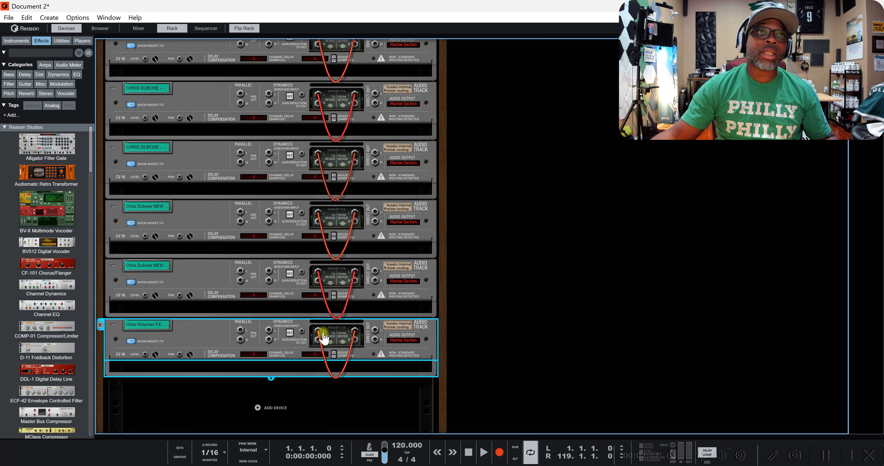
- Try to patch the left insert cable on the last three audio track devices while they are selected together
left_click(205, 223)
left_click(215, 276, "shift")
left_click(216, 341, "shift")
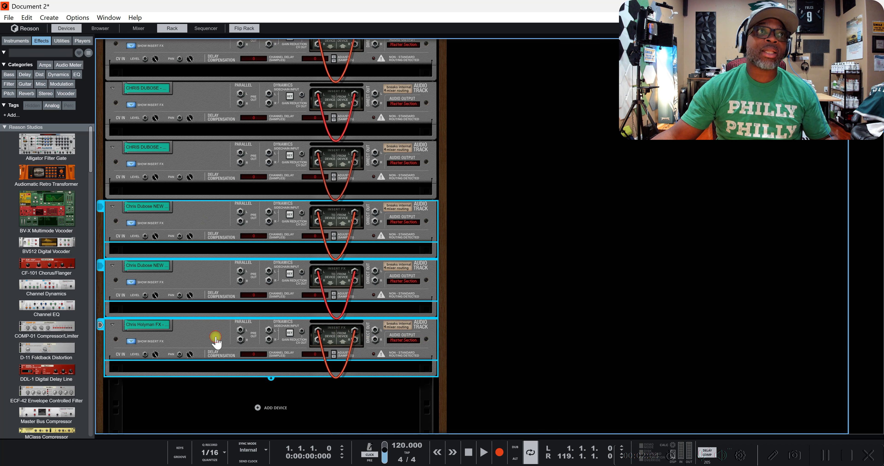
left_click_drag(317, 213, 354, 215)
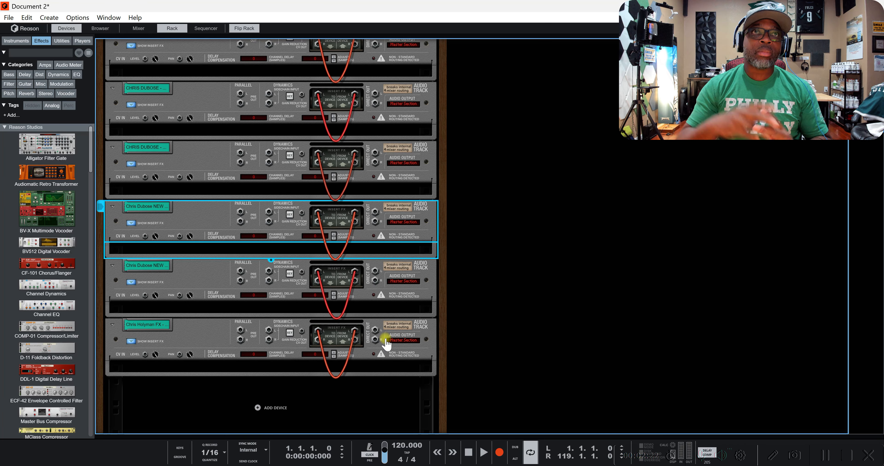
- Return to the sequencer and move the SPIRITUAL WARFA... track to the end of the track list
key("Tab")
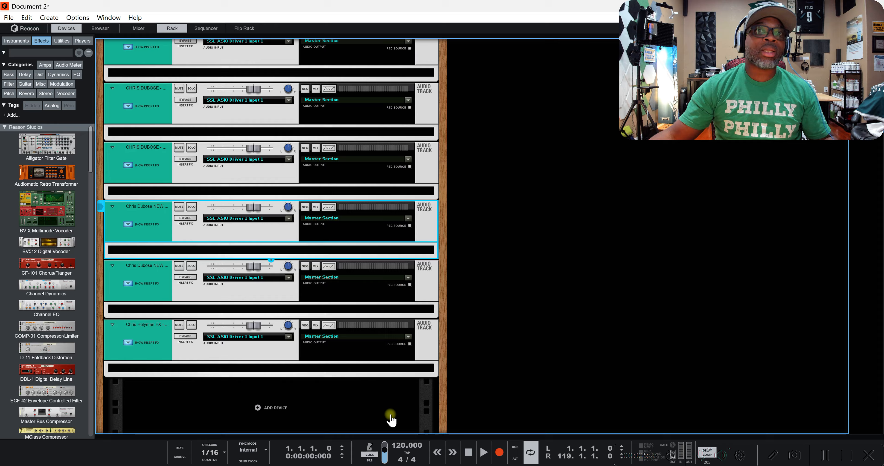
key("F7")
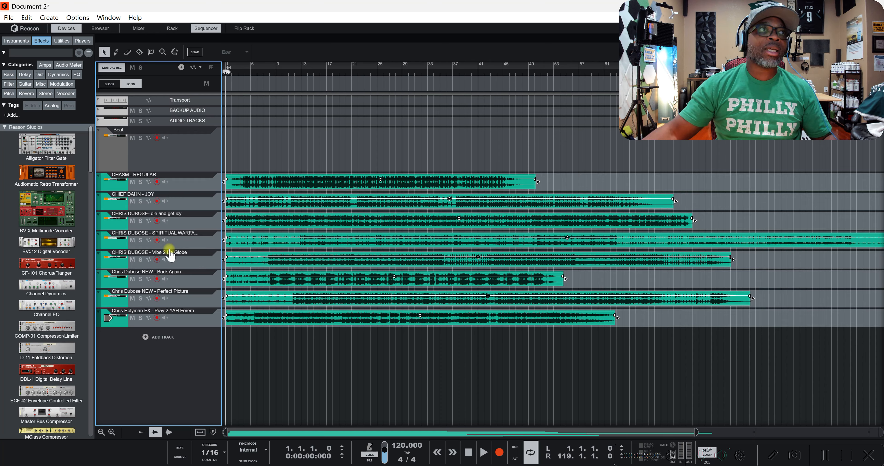
left_click(200, 256)
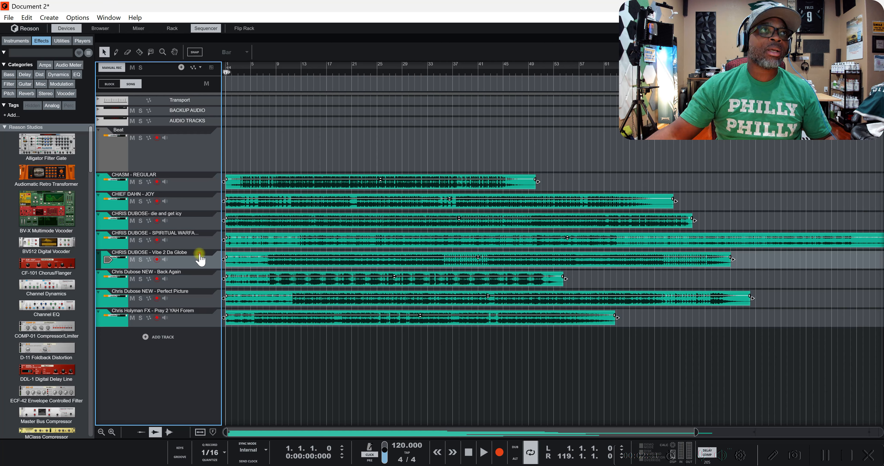
left_click(101, 184)
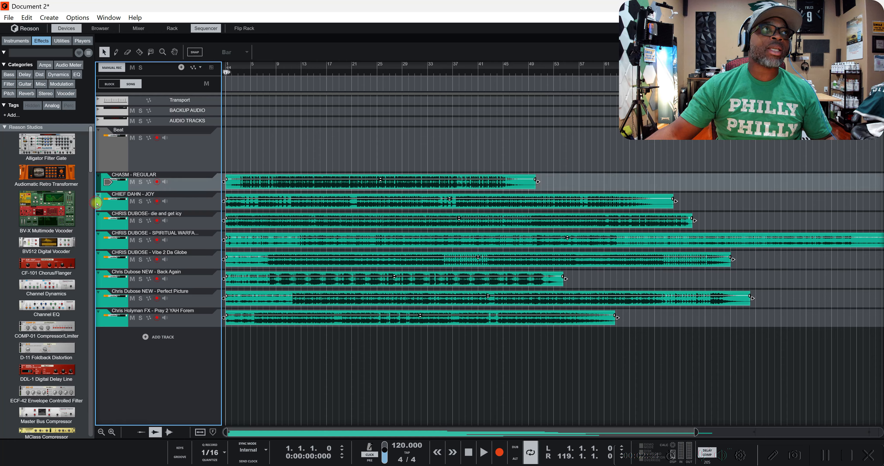
left_click_drag(99, 199, 100, 325)
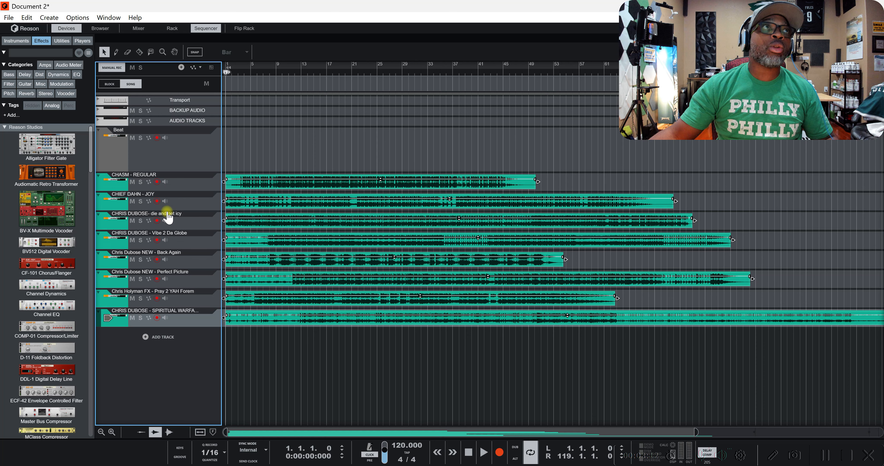
- Add "mono" to the end of the JOY track's name
left_click(152, 198)
double_click(151, 198)
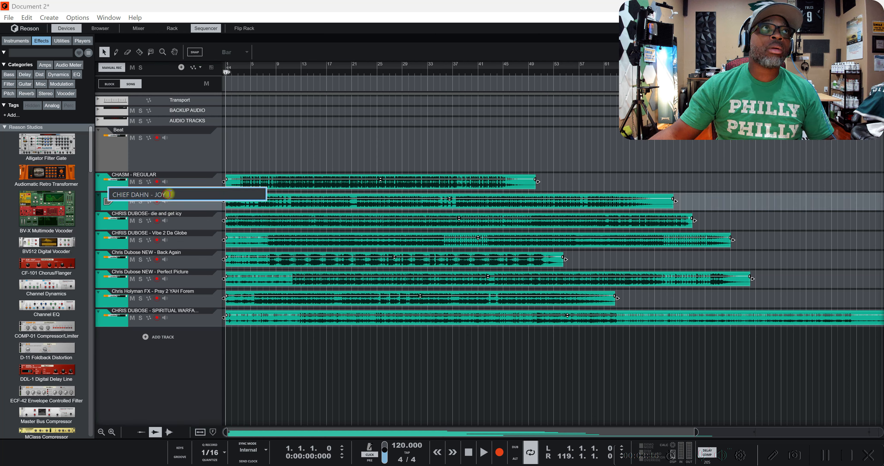
type("mo")
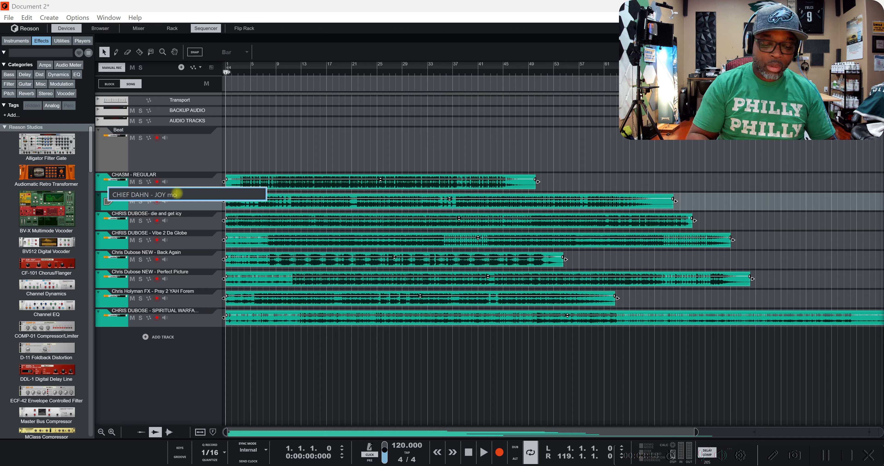
type("no")
key("Return")
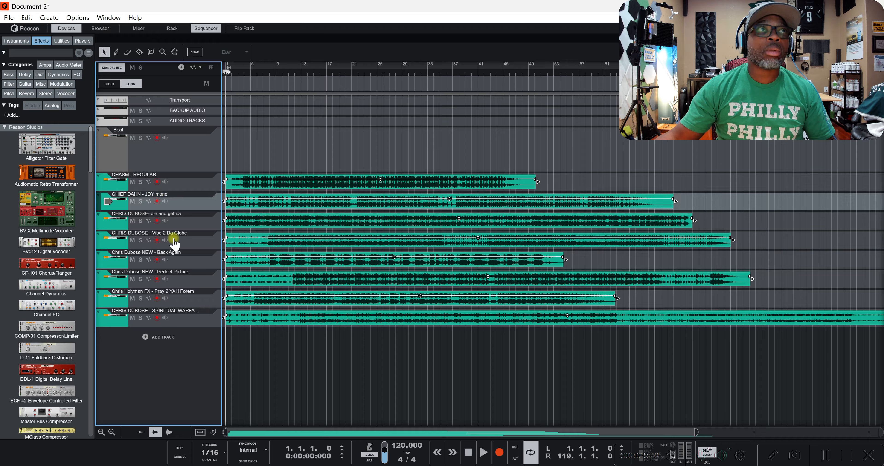
- Add "mono" to the end of the Back Again track's name
left_click(178, 254)
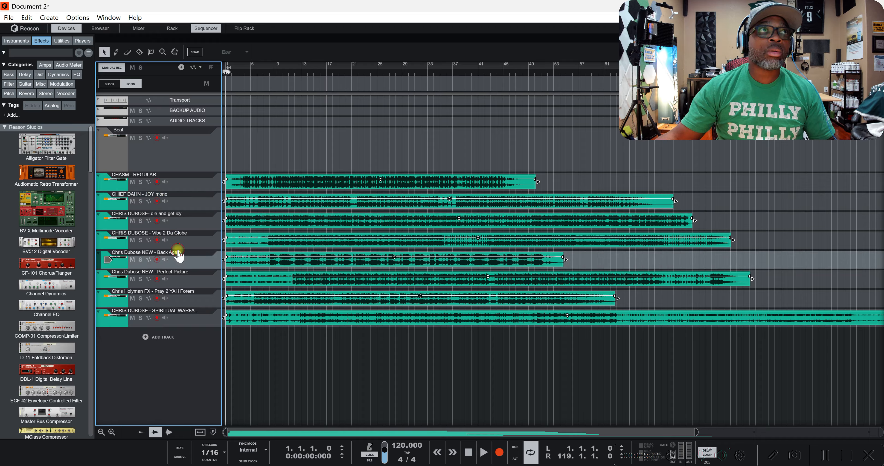
double_click(178, 254)
left_click(212, 253)
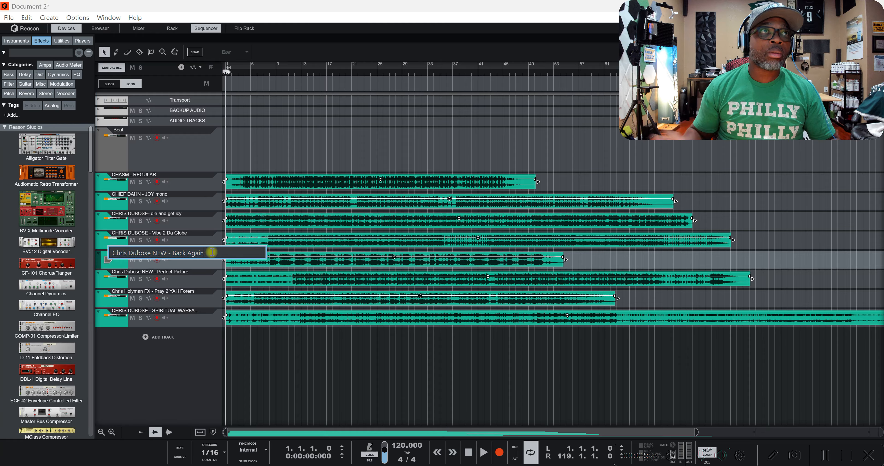
type("mono")
key("Return")
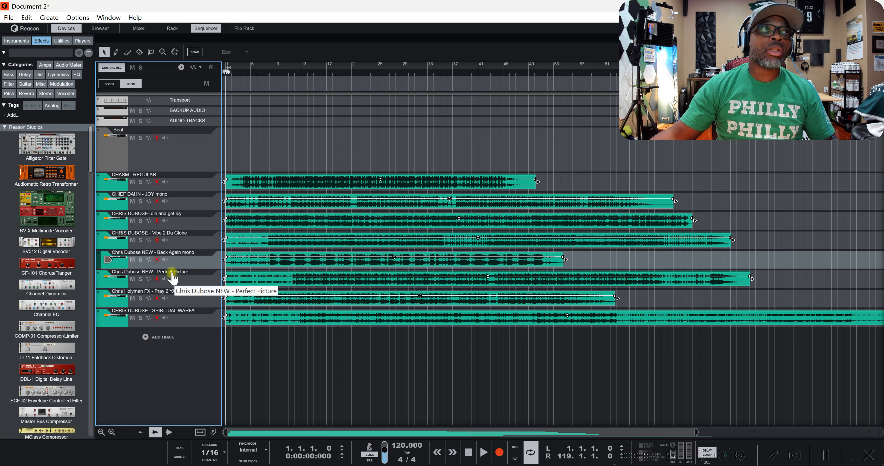
- Check the song channels in the mixer and the insert cabling of their devices on the back of the rack
left_click(141, 30)
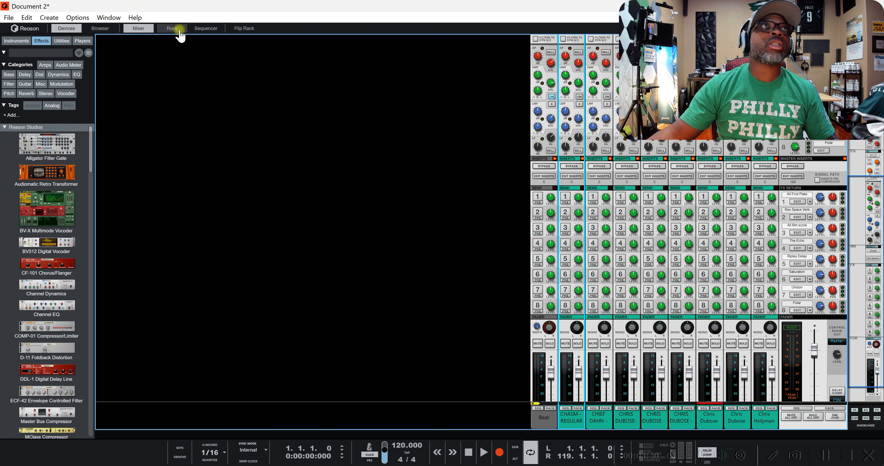
left_click(179, 34)
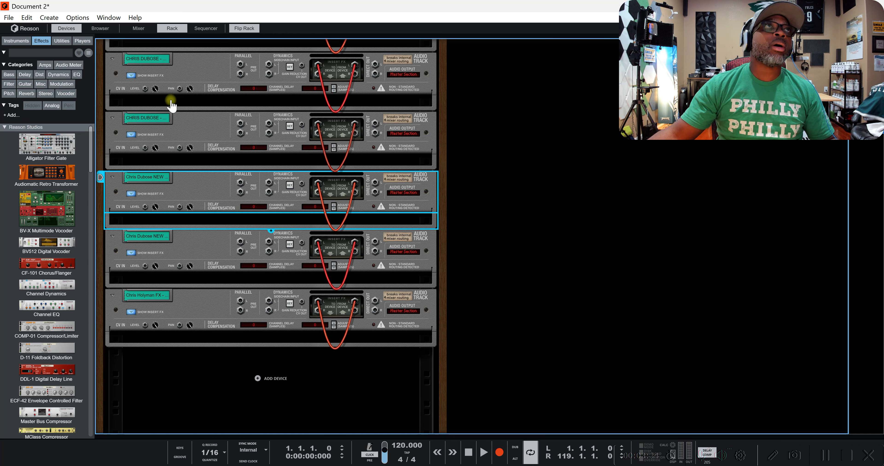
scroll(170, 208, "up", 3)
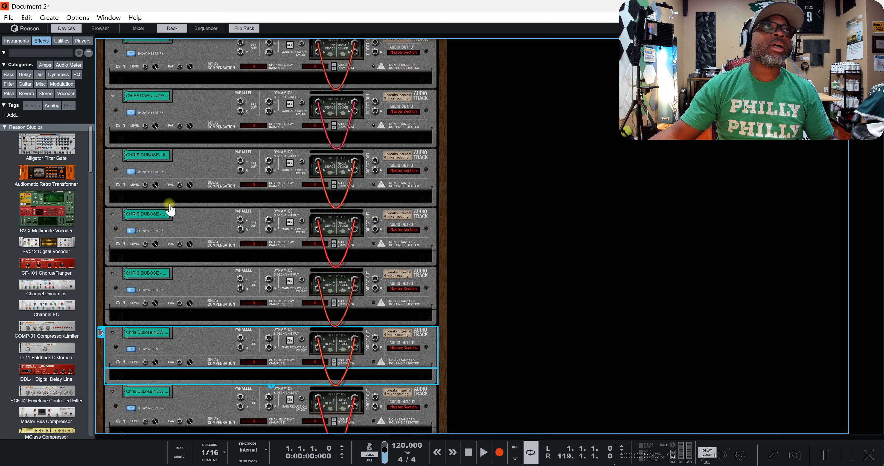
scroll(165, 206, "up", 2)
left_click(162, 208)
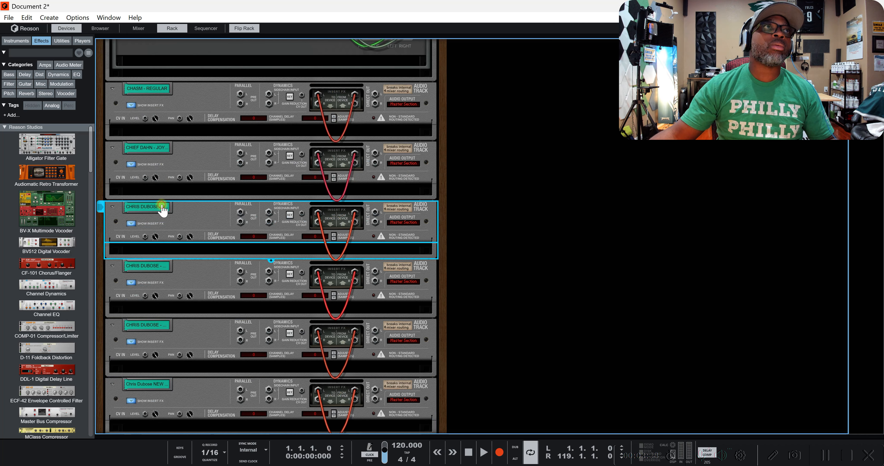
double_click(163, 208)
left_click(318, 307)
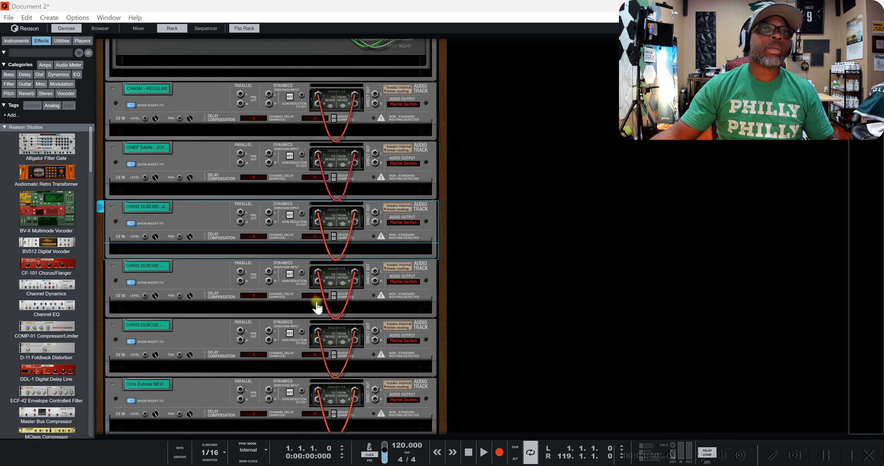
left_click(144, 28)
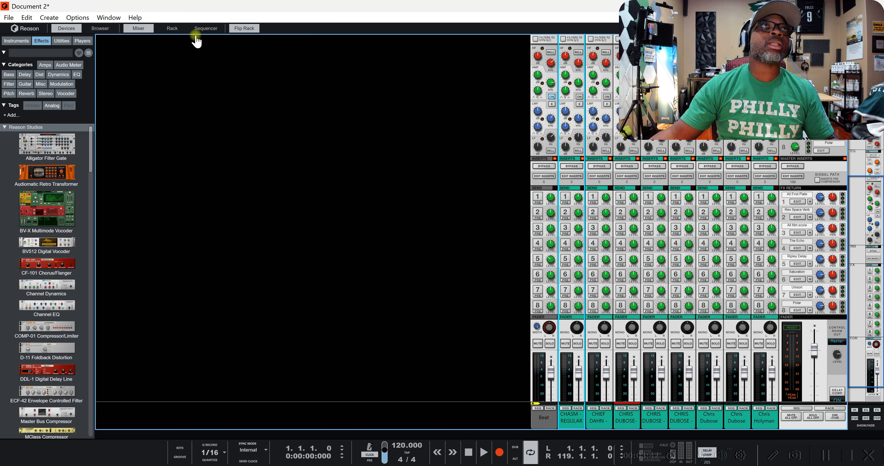
- Return to the sequencer and shorten the Back Again track's name to "Back Again mono"
left_click(171, 28)
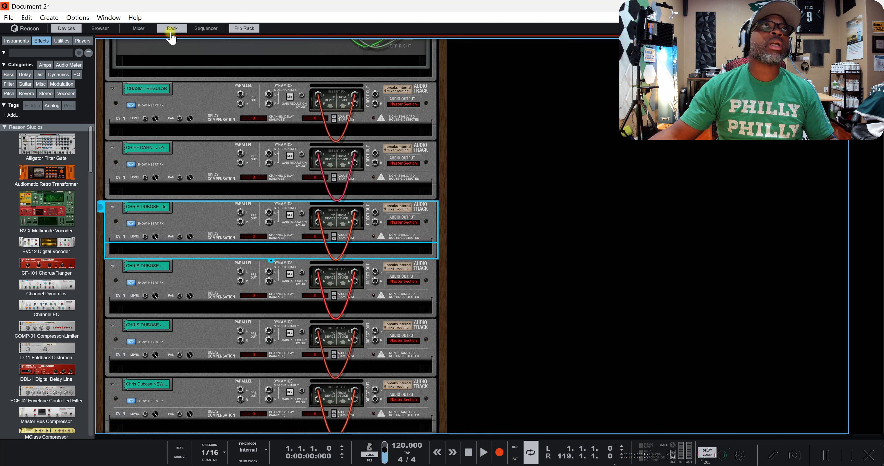
left_click(203, 29)
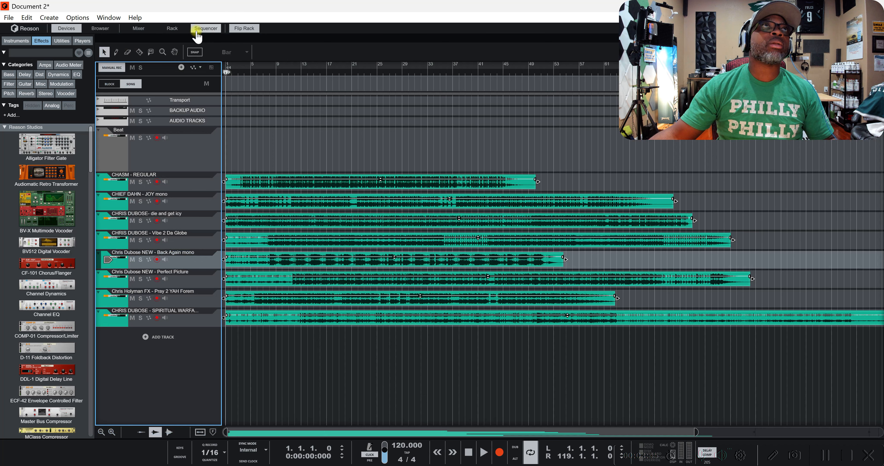
double_click(171, 252)
left_click(171, 253)
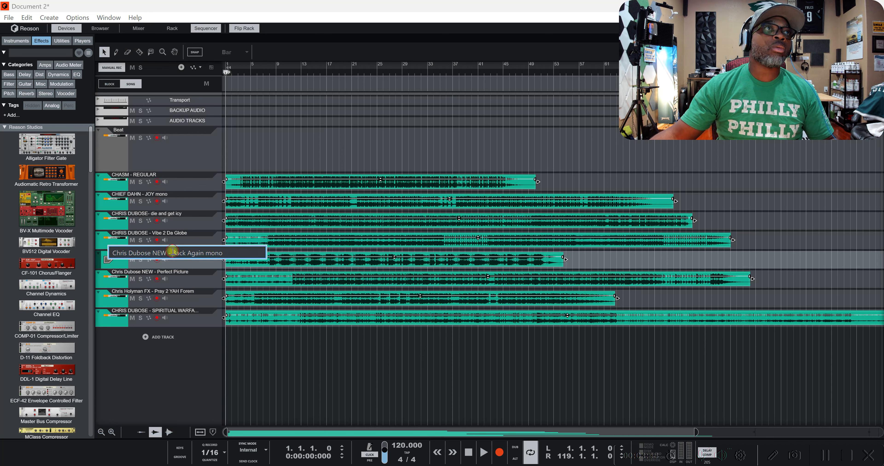
key("shift+Home")
key("BackSpace")
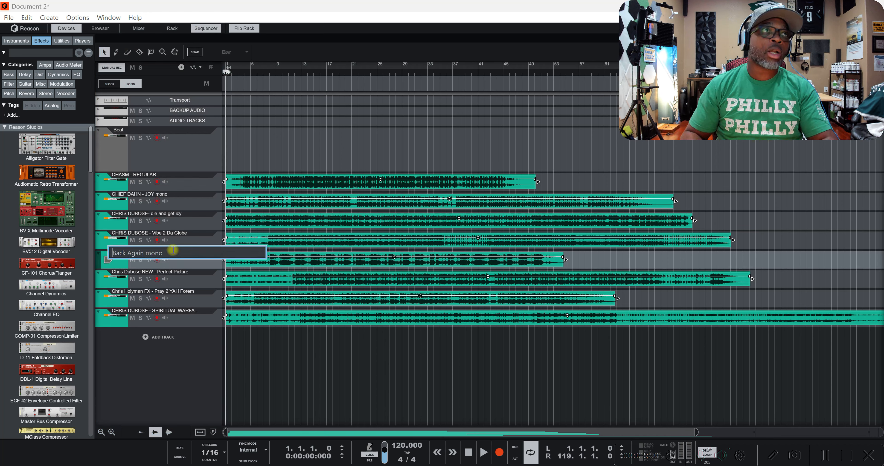
key("Return")
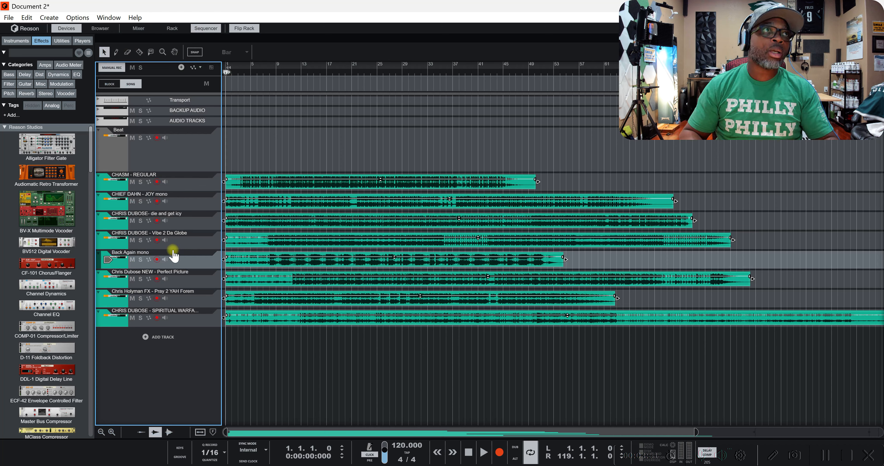
- Cut everything before "mono" from the JOY track's name
left_click(156, 196)
double_click(157, 197)
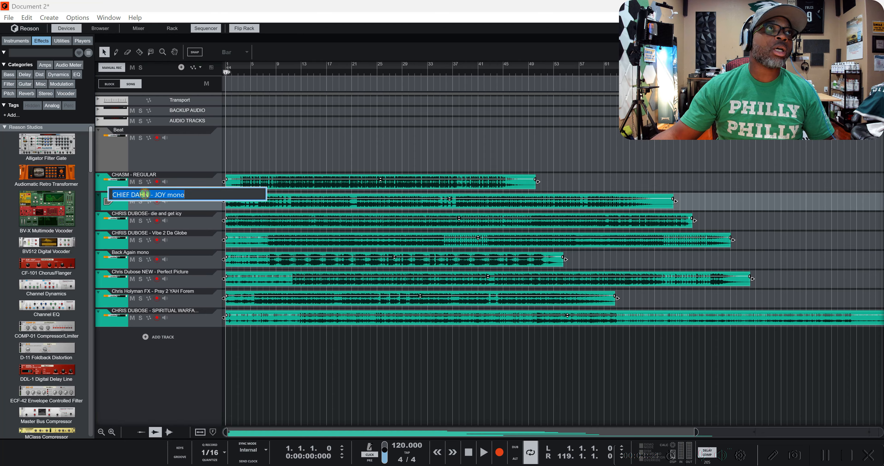
left_click(165, 194)
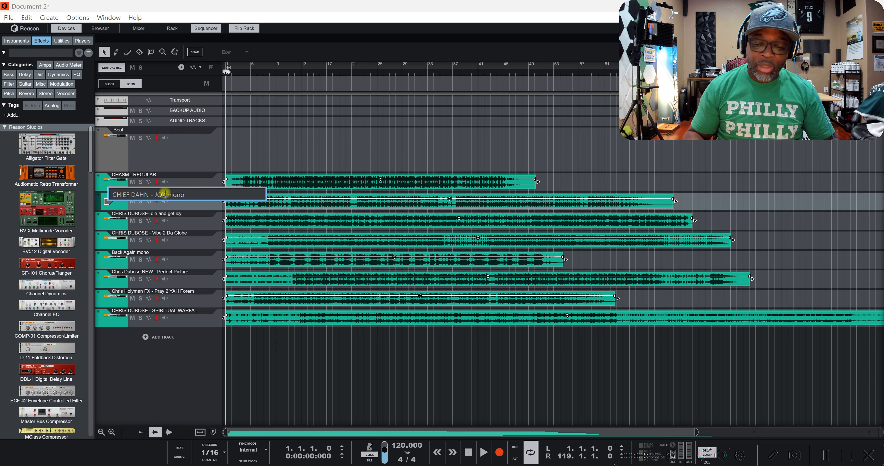
key("shift+Home")
key("BackSpace")
key("Return")
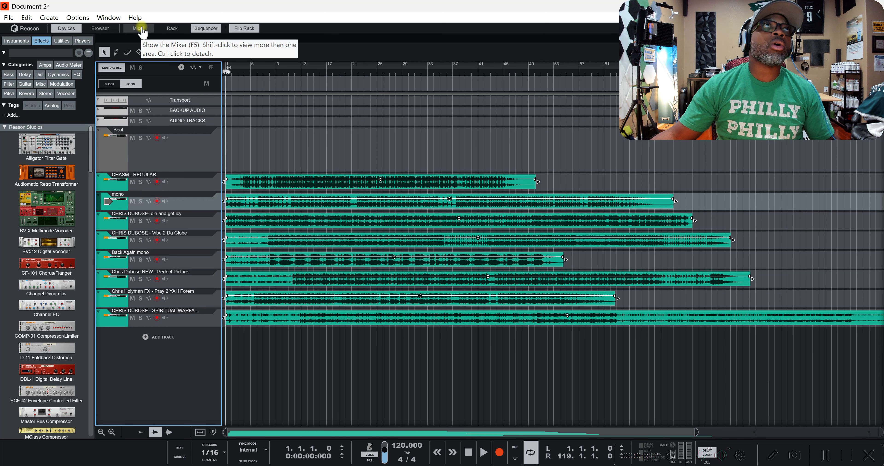
- Examine the insert cabling of the song track devices on the back of the rack and return to the sequencer
left_click(172, 28)
scroll(184, 236, "up", 3)
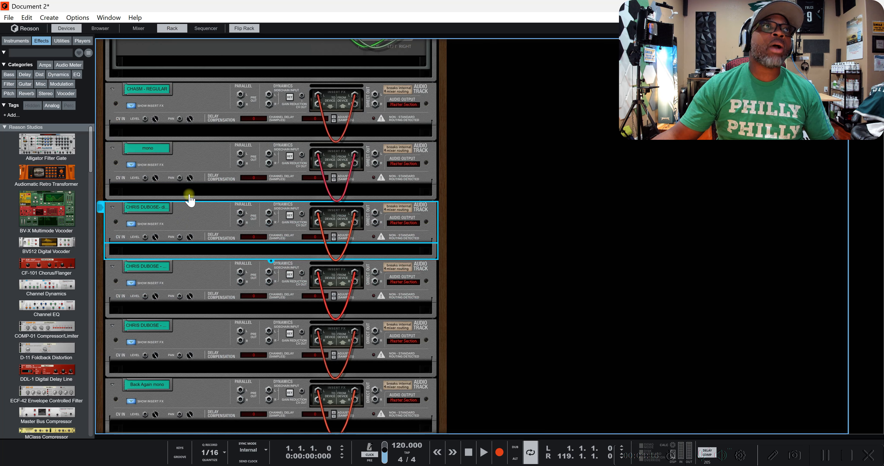
scroll(197, 219, "down", 5)
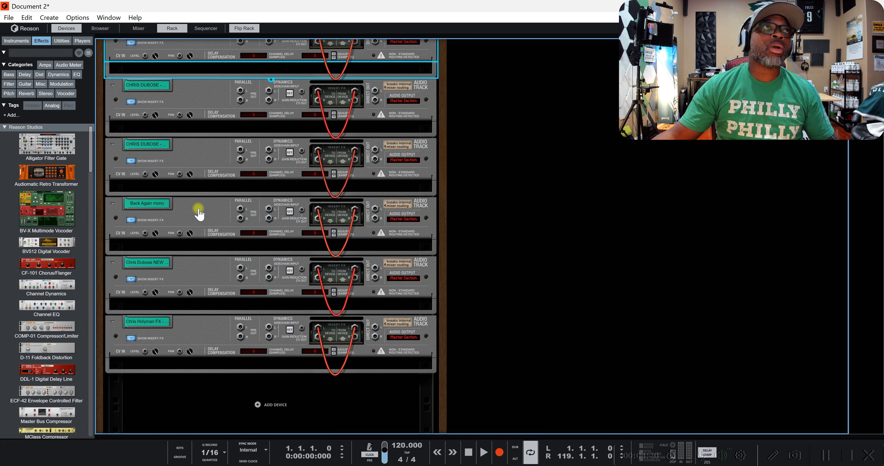
scroll(187, 230, "up", 4)
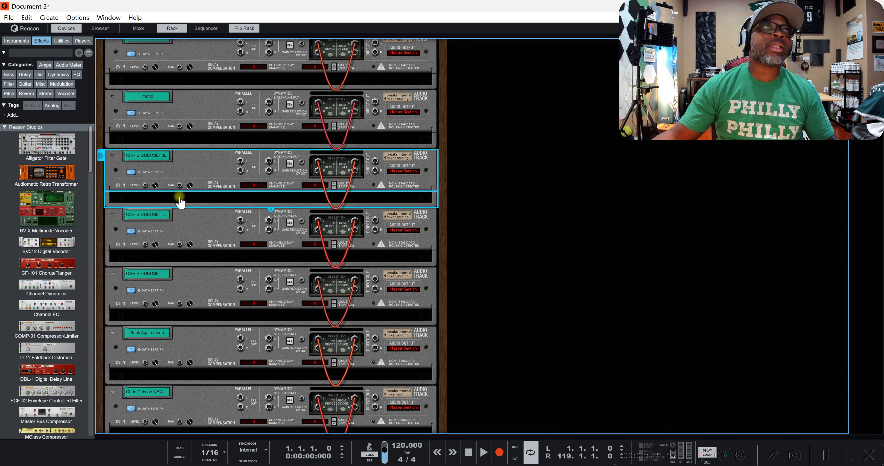
mouse_move(355, 102)
left_mouse_down()
mouse_move(340, 105)
mouse_move(354, 102)
left_mouse_up()
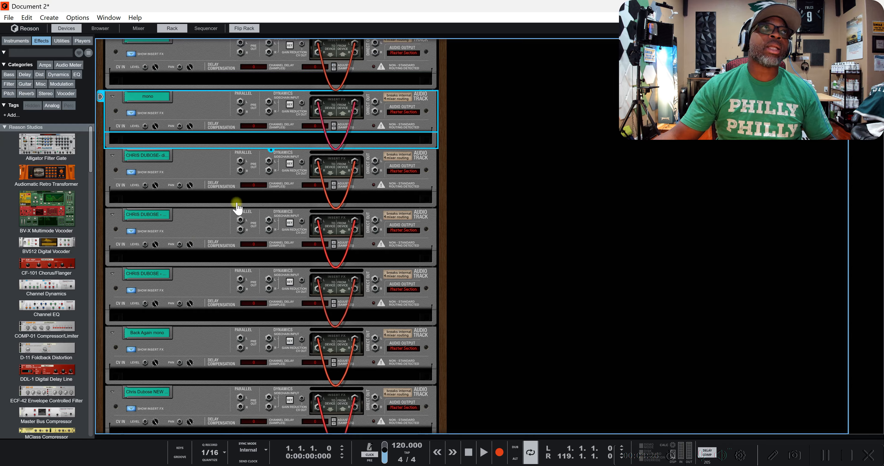
left_click(221, 235)
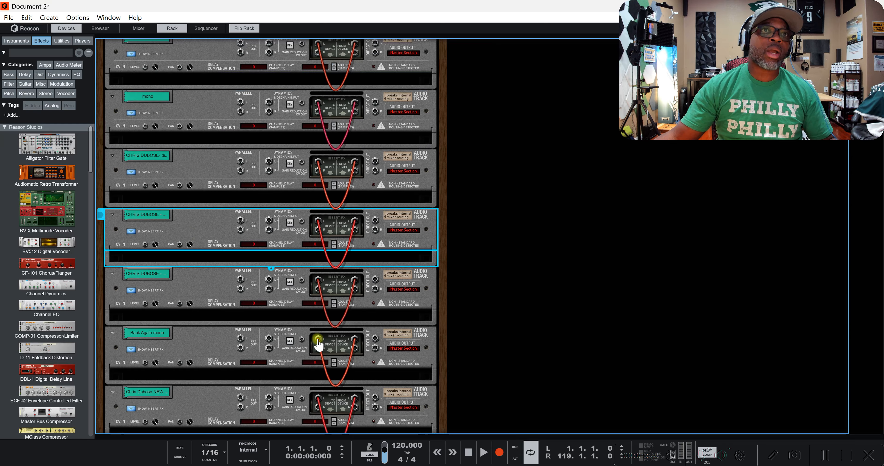
left_click_drag(317, 340, 355, 340)
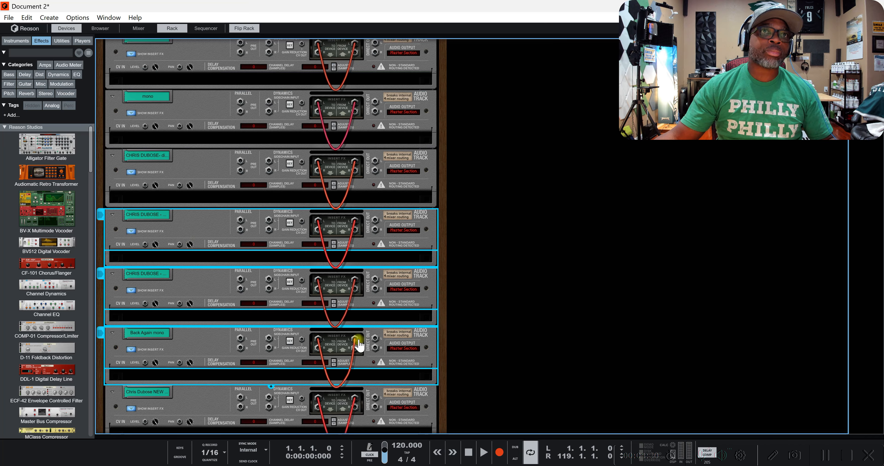
left_click(211, 341)
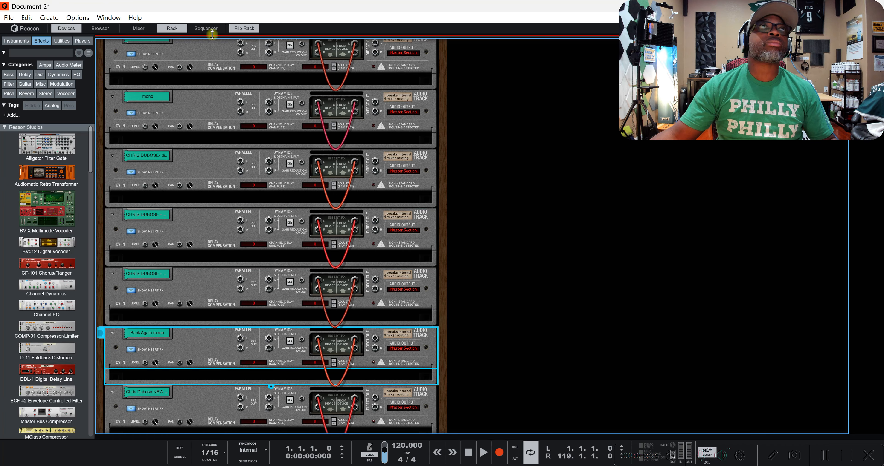
left_click(206, 28)
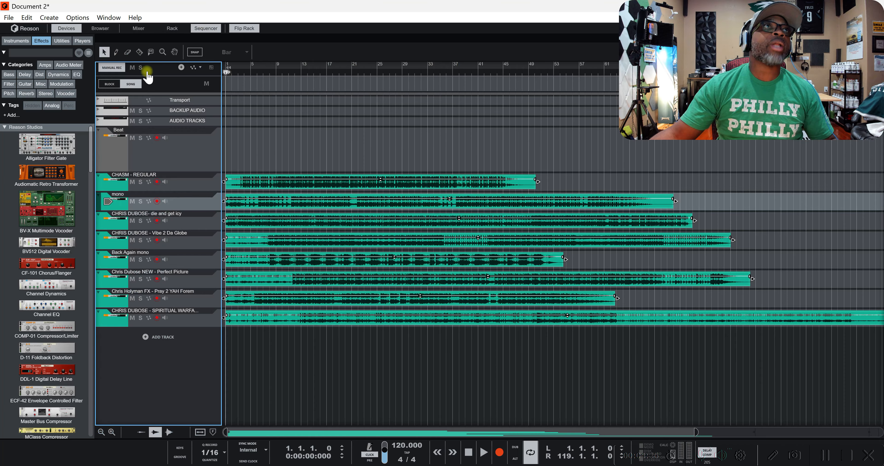
left_click(346, 329)
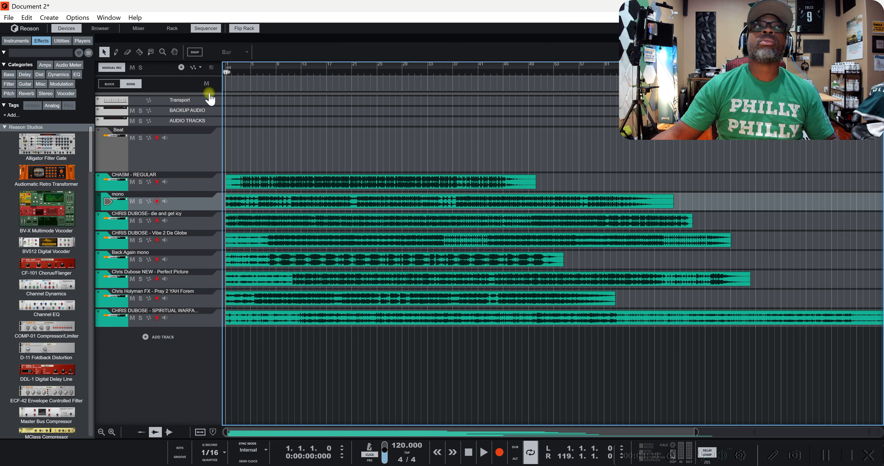
left_click(8, 18)
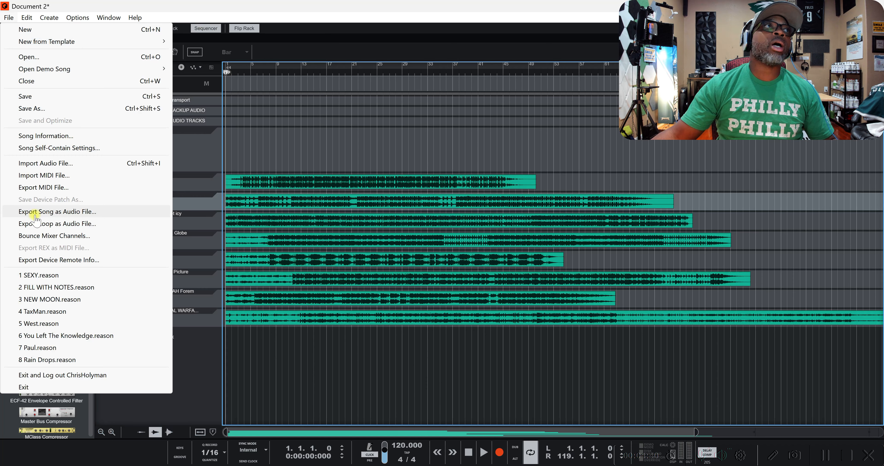
left_click(38, 235)
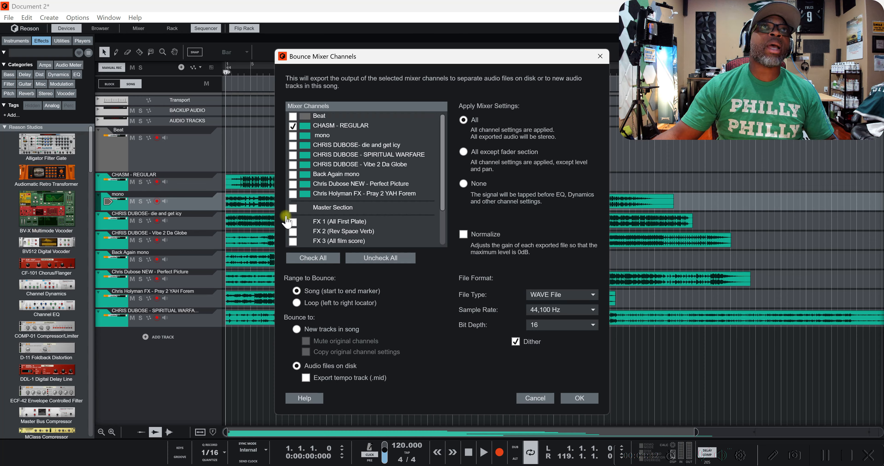
left_click(326, 125)
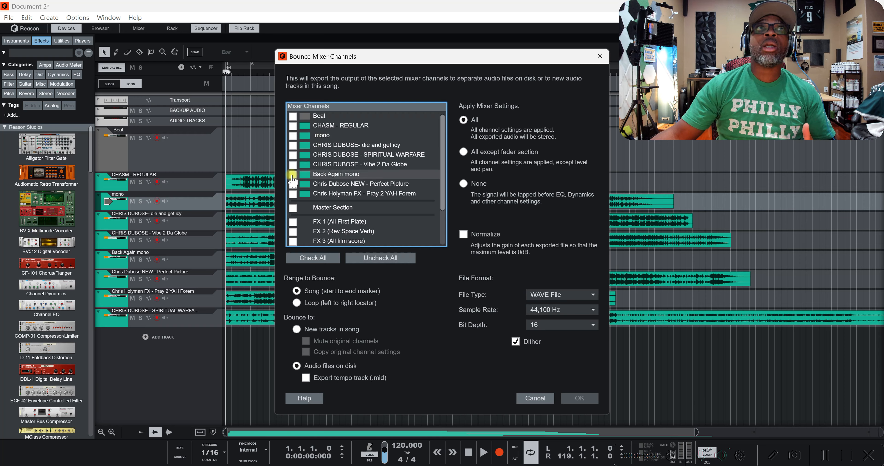
left_click(295, 175)
left_click(292, 136)
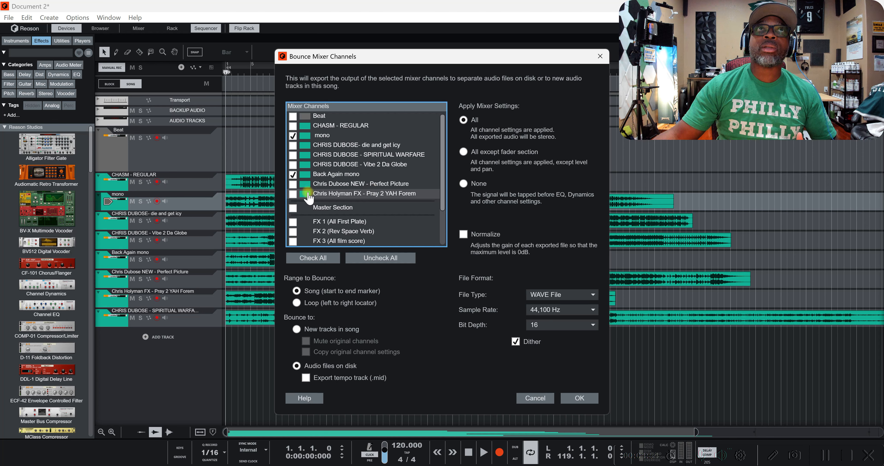
left_click(292, 125)
left_click(292, 145)
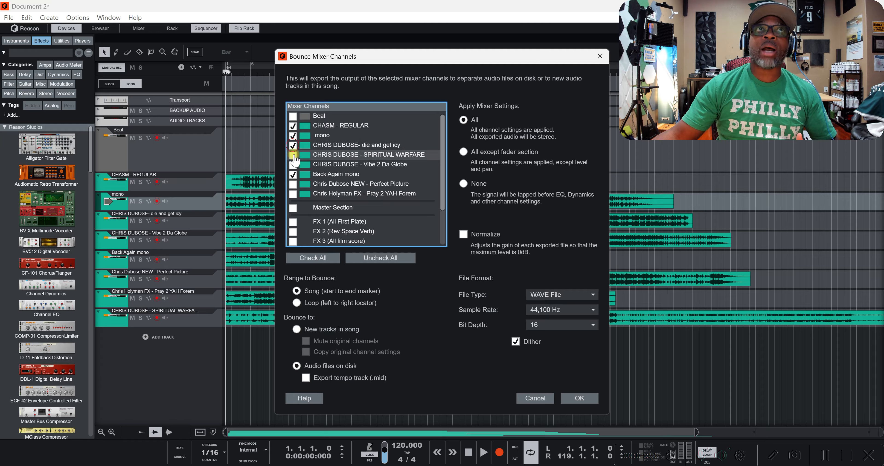
left_click(292, 155)
left_click(292, 165)
left_click(292, 185)
left_click(293, 194)
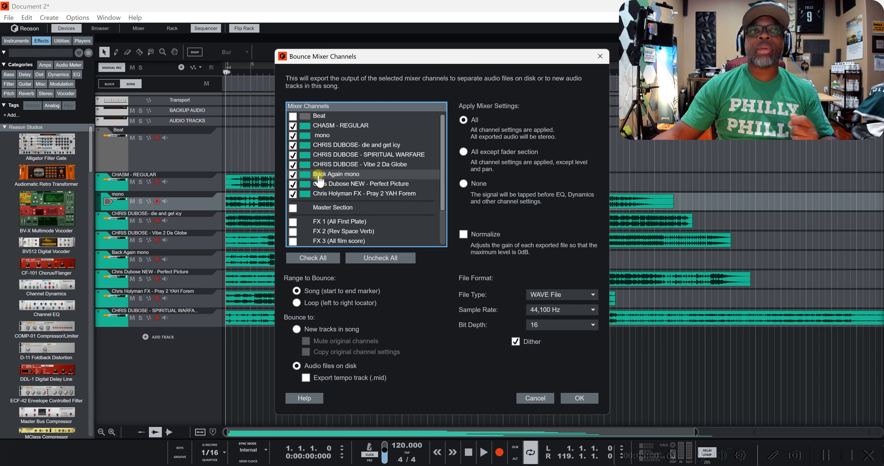
left_click(297, 303)
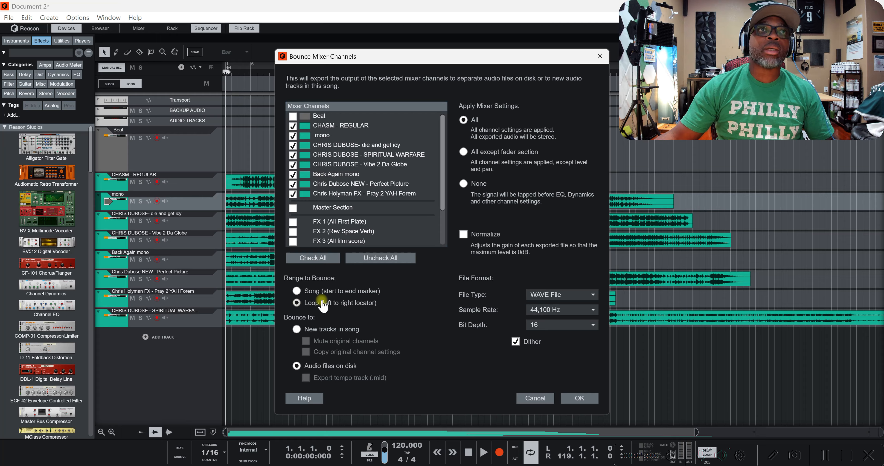
left_click(600, 56)
- Fit the loop to the CHASM - REGULAR clip and extend the right locator to the end of the SPIRITUAL WARFA... clip
left_click(385, 187)
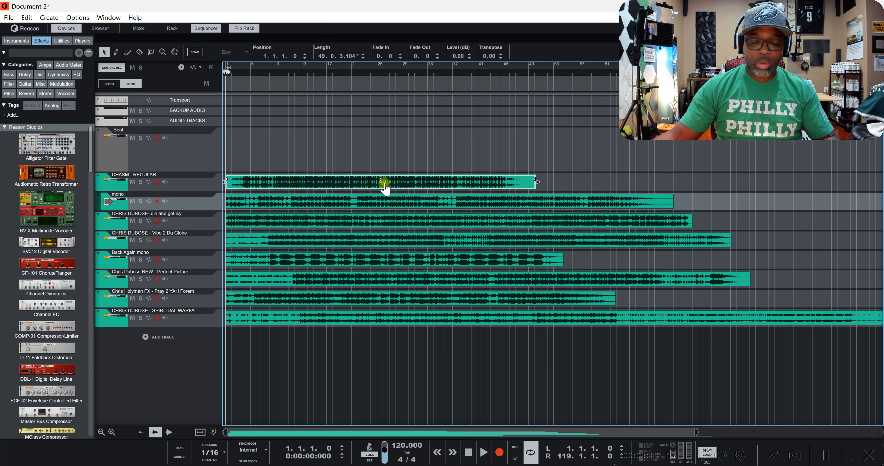
key("ctrl+l")
key("space")
key("space")
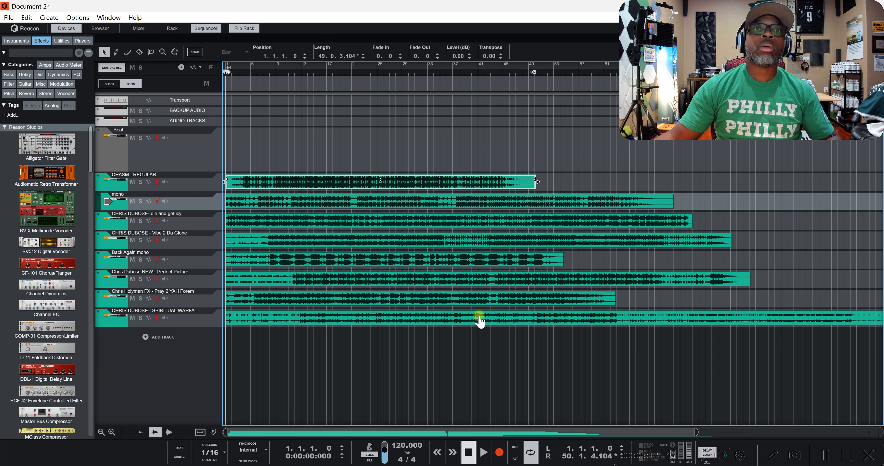
left_click_drag(533, 72, 542, 73)
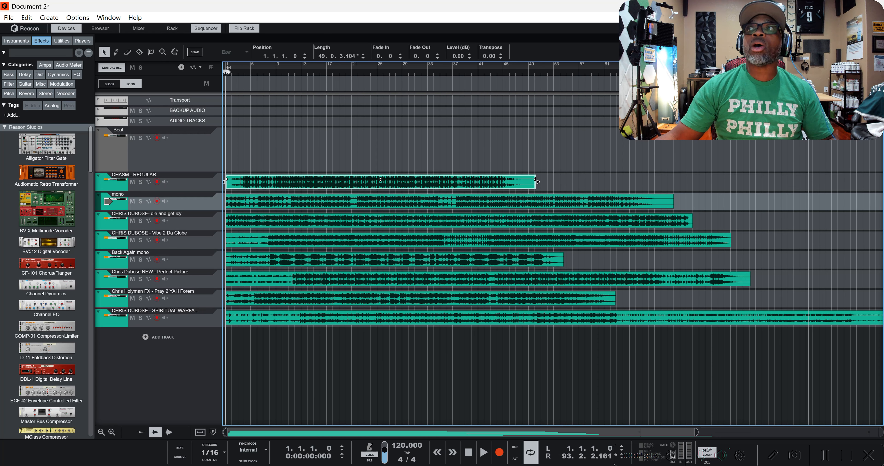
scroll(568, 188, "down", 2)
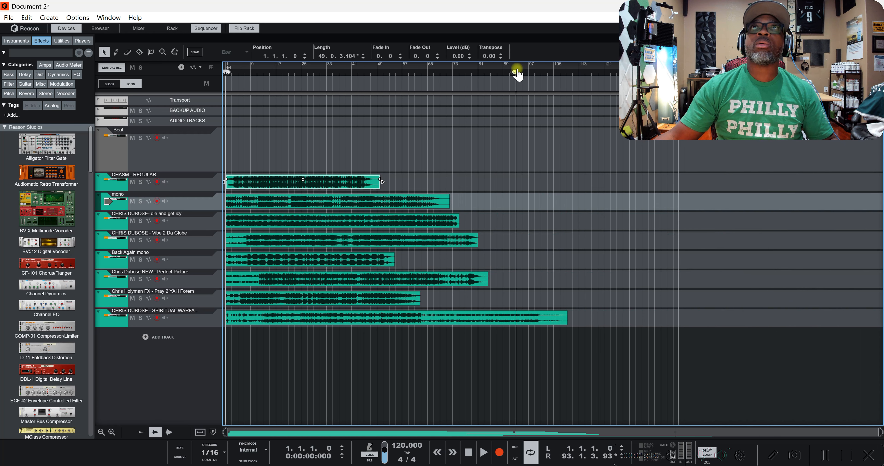
left_click_drag(515, 75, 566, 80)
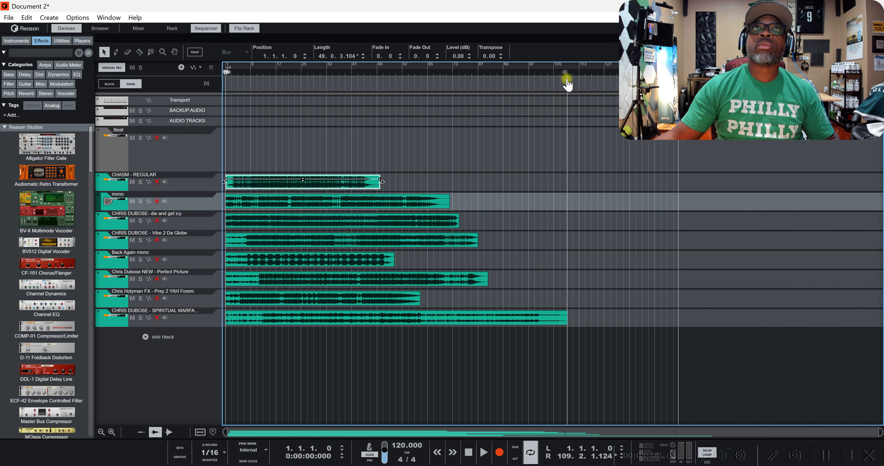
- Set up Bounce Mixer Channels to bounce the loop to new tracks in the song with the original channels muted
left_click(9, 18)
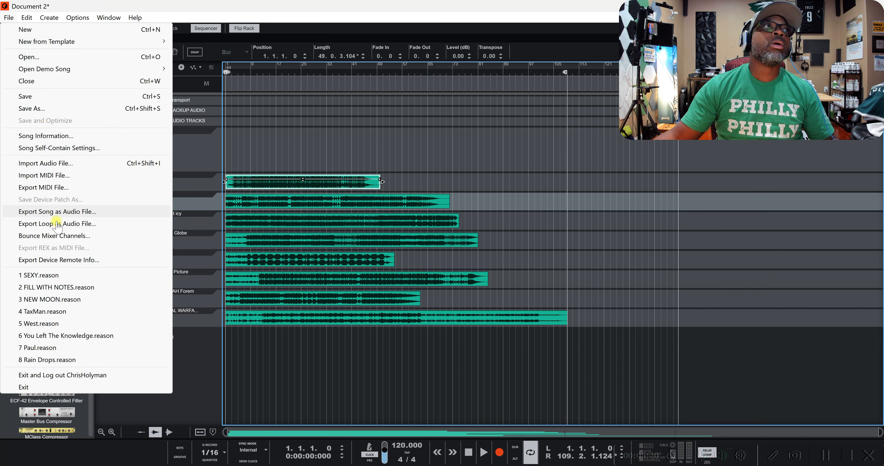
left_click(54, 235)
left_click(296, 303)
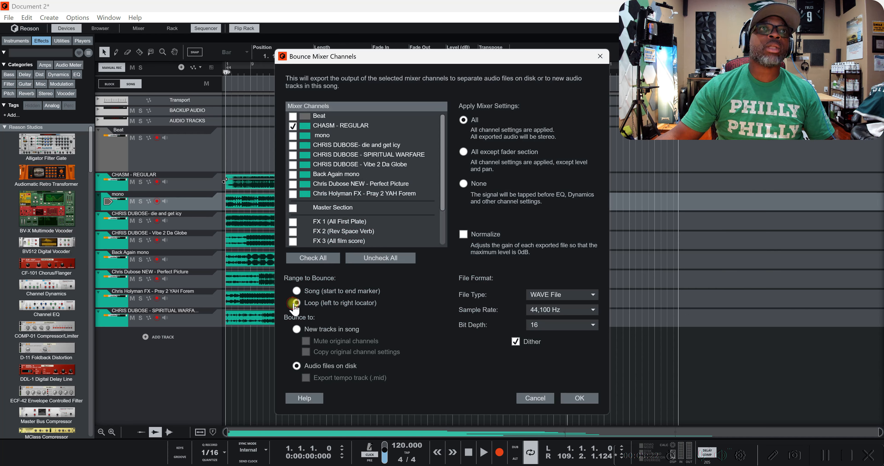
left_click(314, 329)
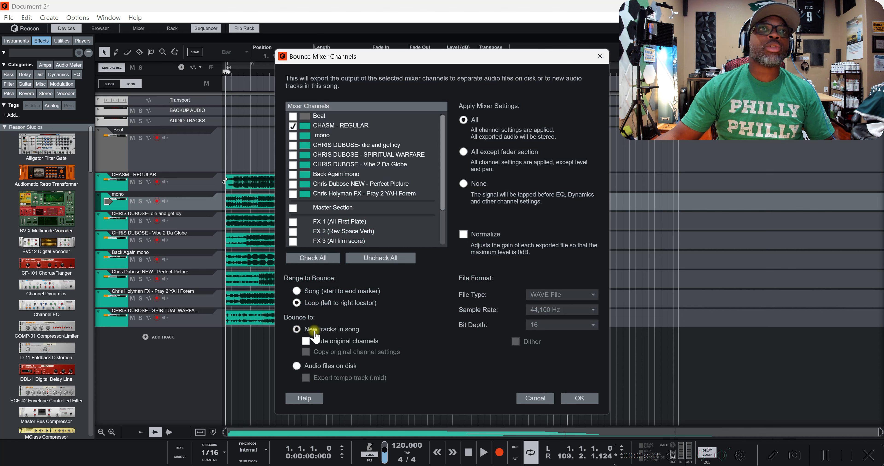
left_click(306, 342)
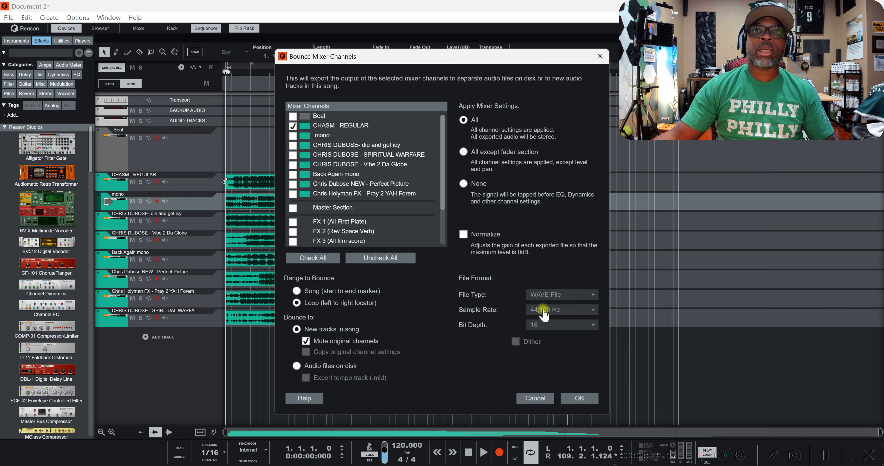
- Try the whole-song bounce range with muting of the original channels turned off
left_click(296, 292)
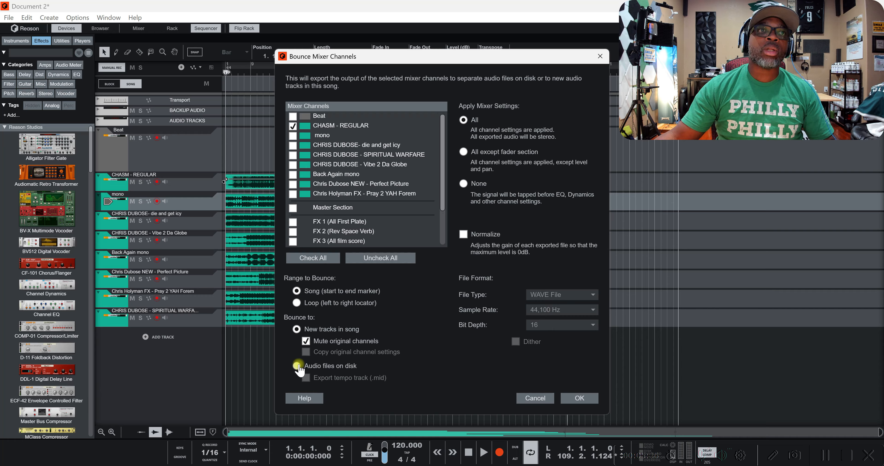
left_click(304, 342)
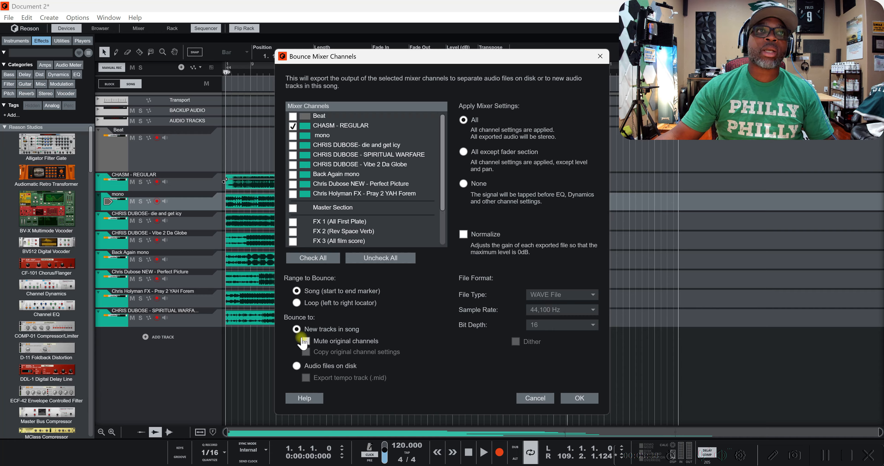
left_click(296, 302)
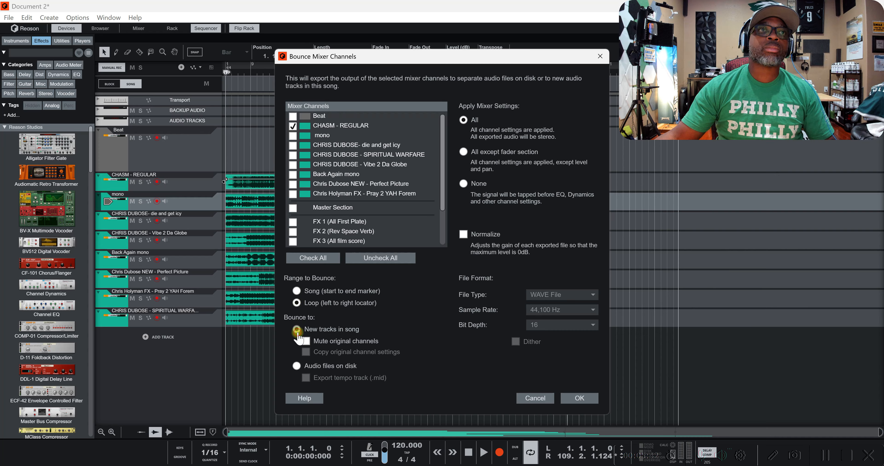
left_click(297, 290)
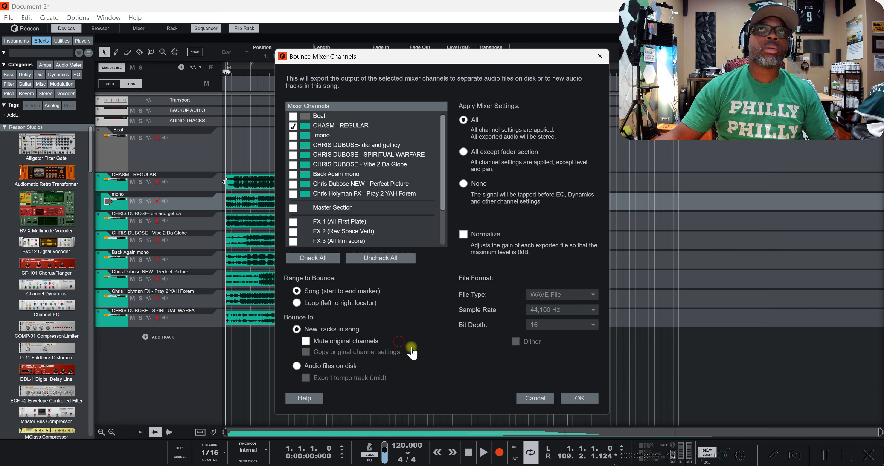
- Include the remaining song channels, from mono to Pray 2 YAH Forem, in the bounce and set its range to the loop
left_click(292, 135)
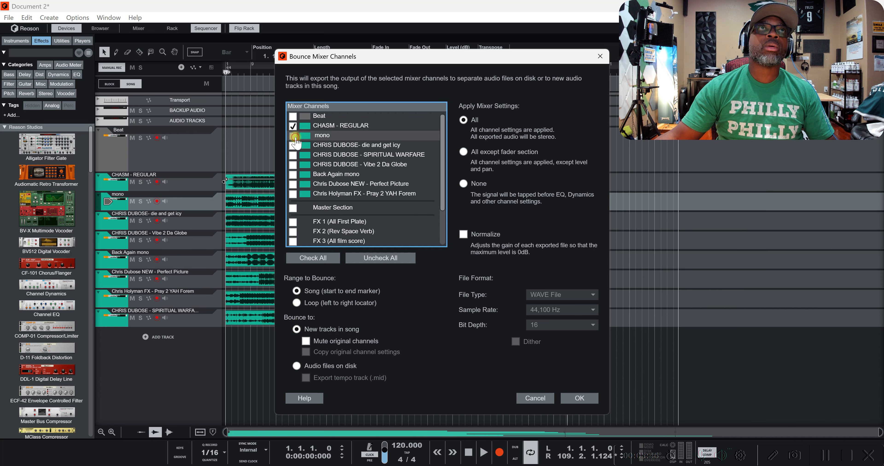
left_click(293, 145)
left_click(292, 155)
left_click(293, 164)
left_click(293, 174)
left_click(292, 184)
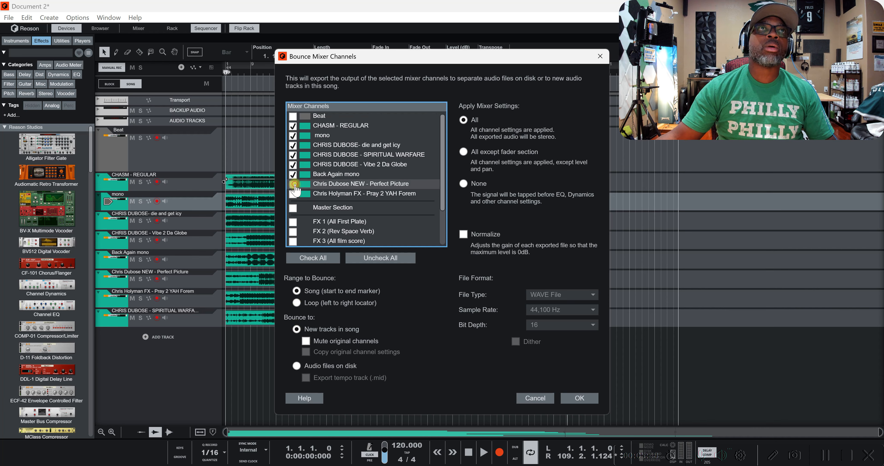
left_click(293, 193)
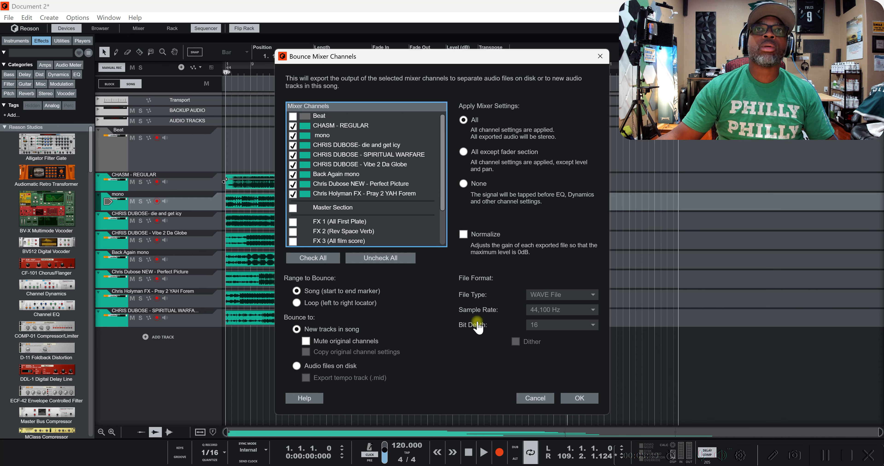
left_click(297, 303)
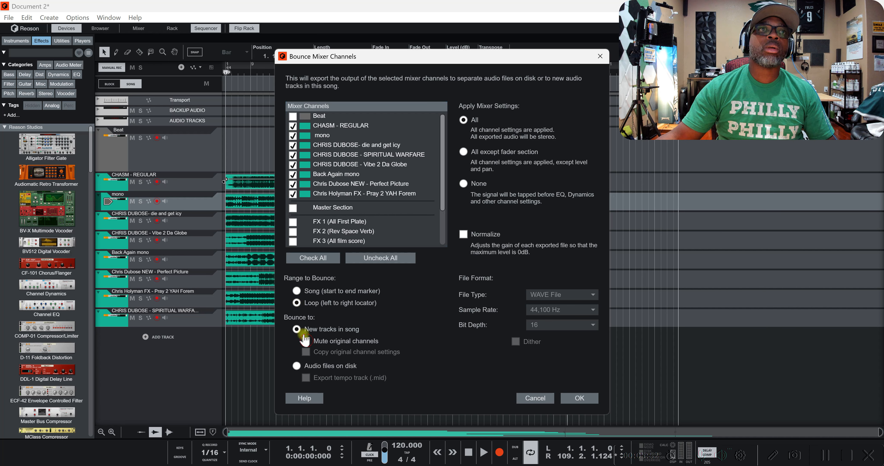
- Try audio files on disk as the bounce destination, using WAVE format at 48,000 Hz and a bit depth of 24
left_click(297, 367)
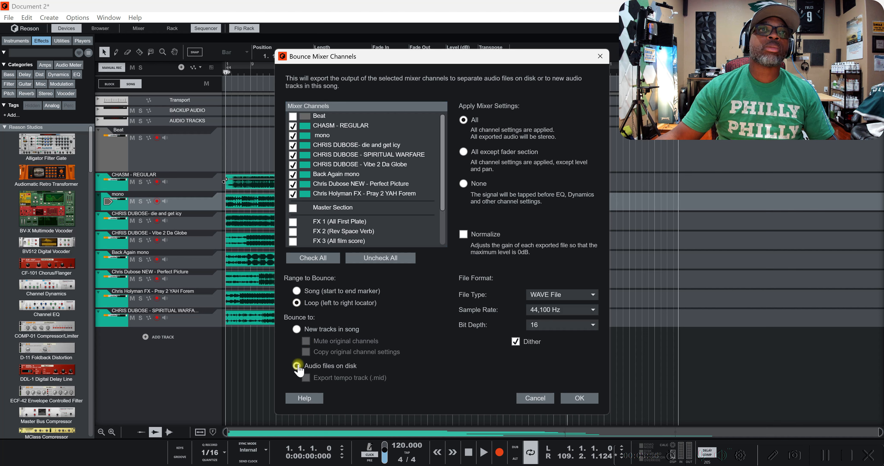
left_click(297, 330)
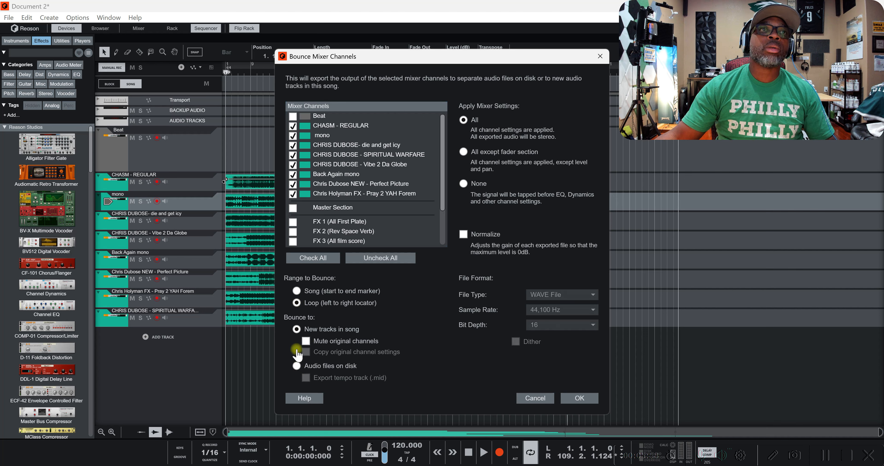
left_click(297, 366)
left_click(544, 295)
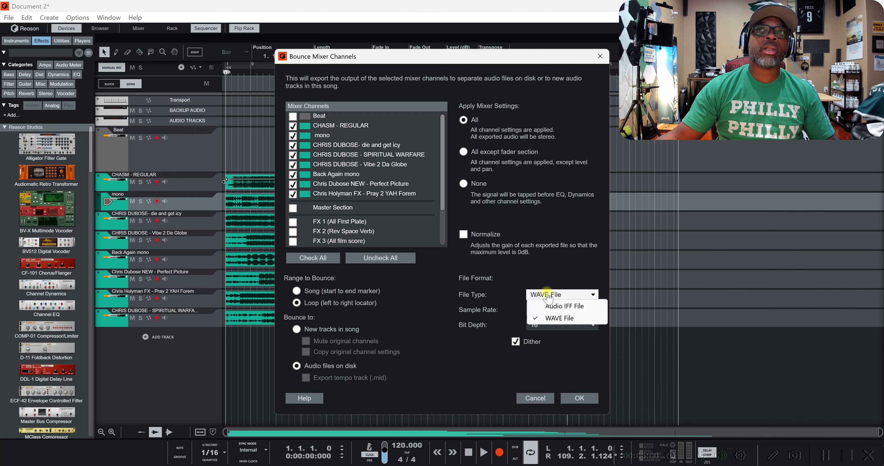
left_click(548, 299)
left_click(548, 310)
left_click(548, 334)
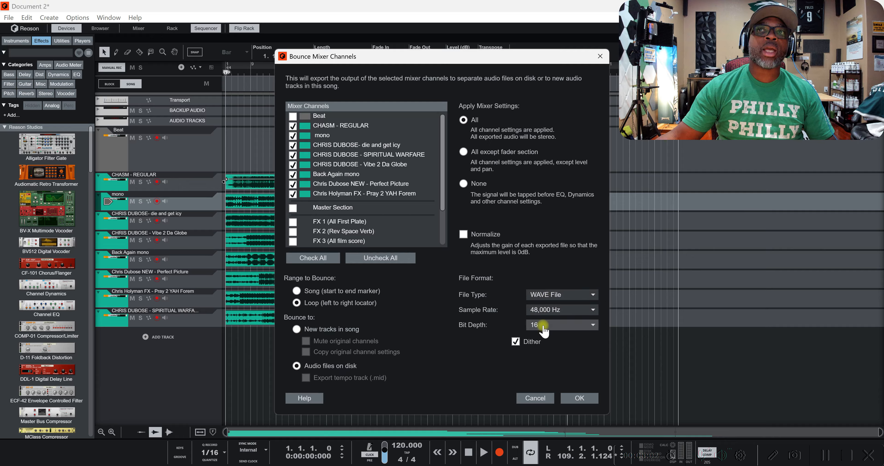
left_click(547, 325)
left_click(548, 349)
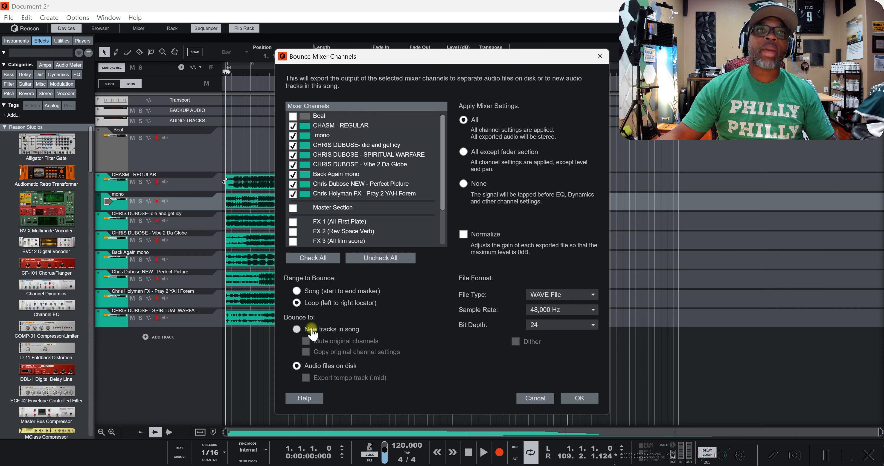
- Bounce the channels to new tracks in the song with the originals muted, applying all mixer settings except the fader section
left_click(296, 329)
left_click(305, 341)
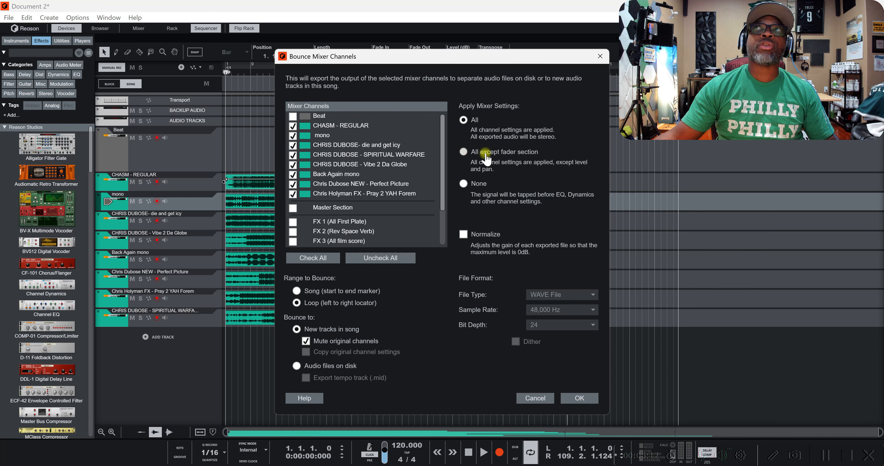
left_click(463, 152)
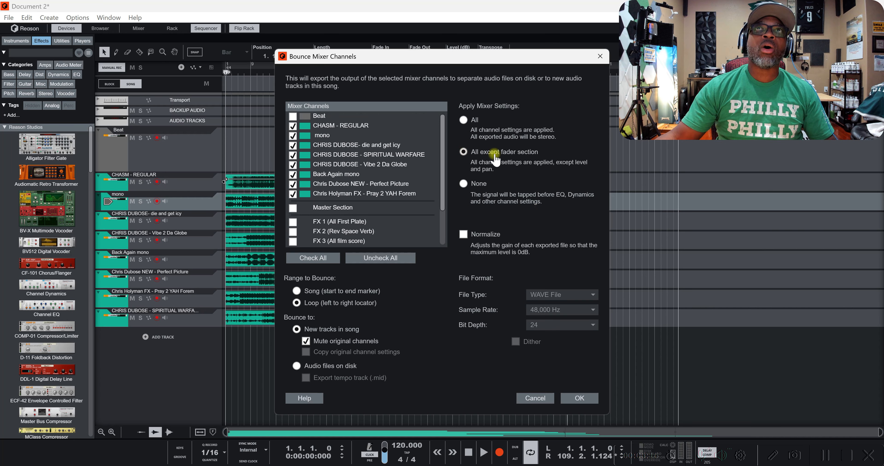
left_click(572, 399)
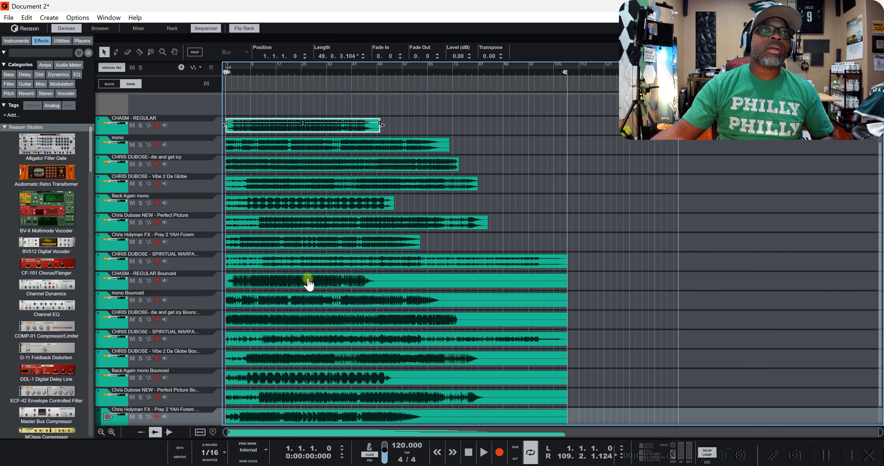
- Color the original song tracks, from CHASM - REGULAR to SPIRITUAL WARFARE, Bright Grey
scroll(308, 284, "down", 1)
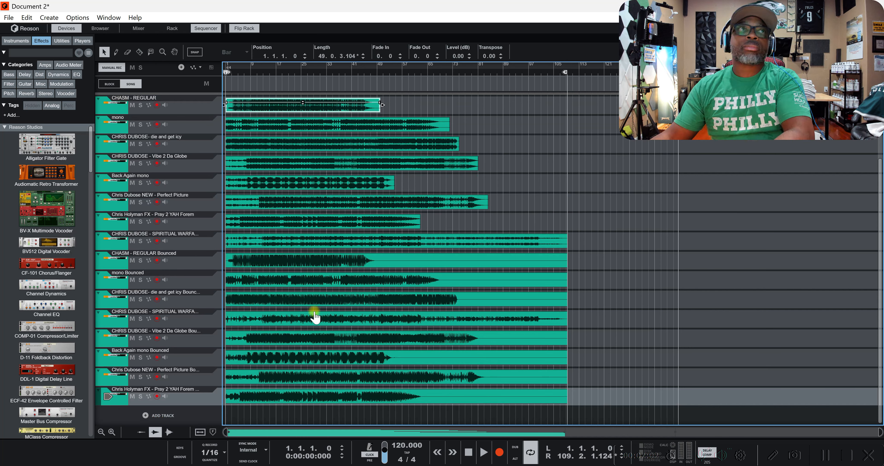
left_click(208, 244)
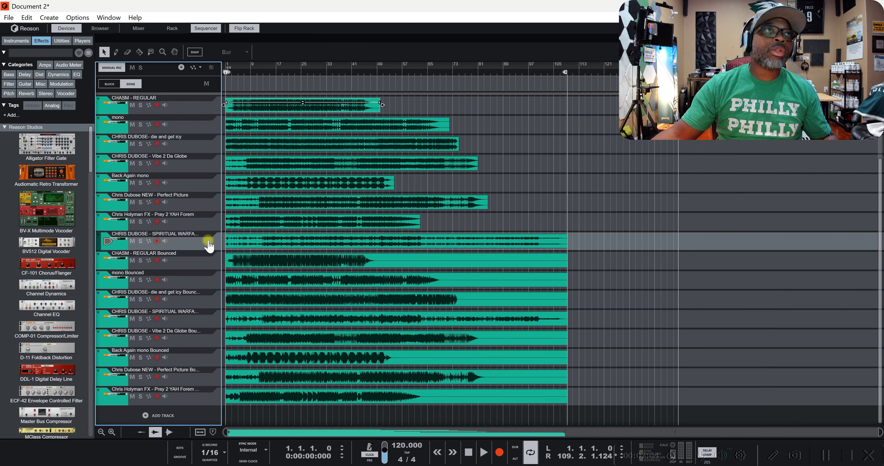
left_click(206, 106)
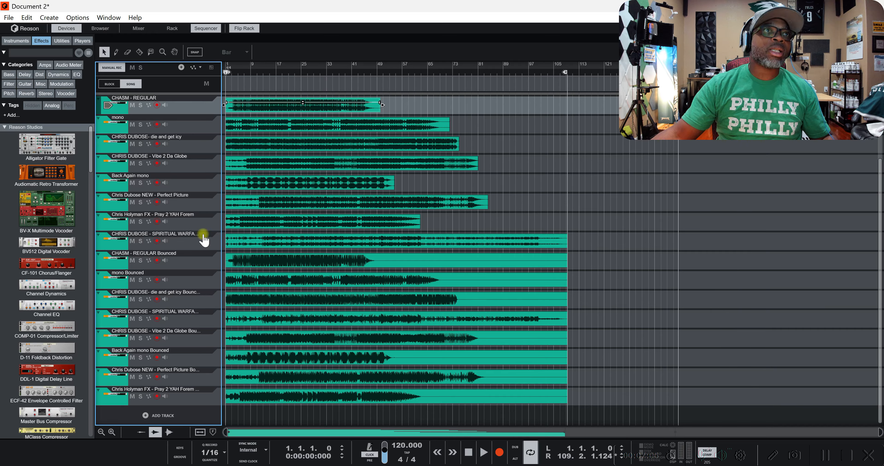
left_click(203, 260)
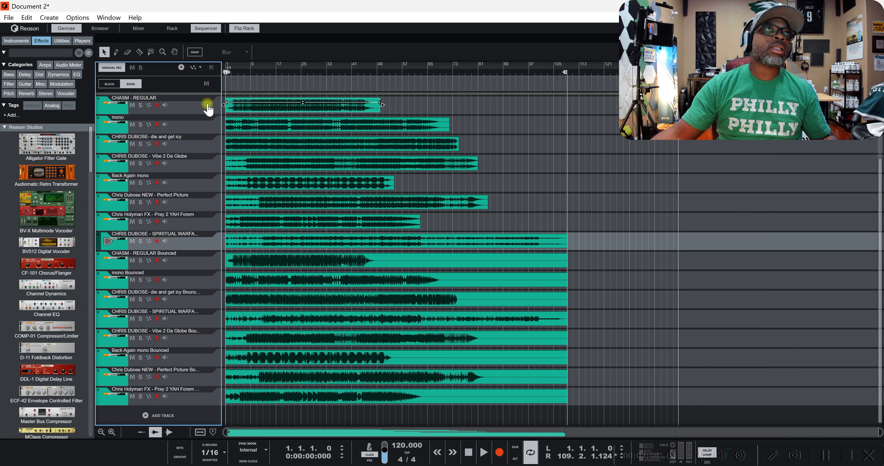
left_click(206, 104)
right_click(196, 109)
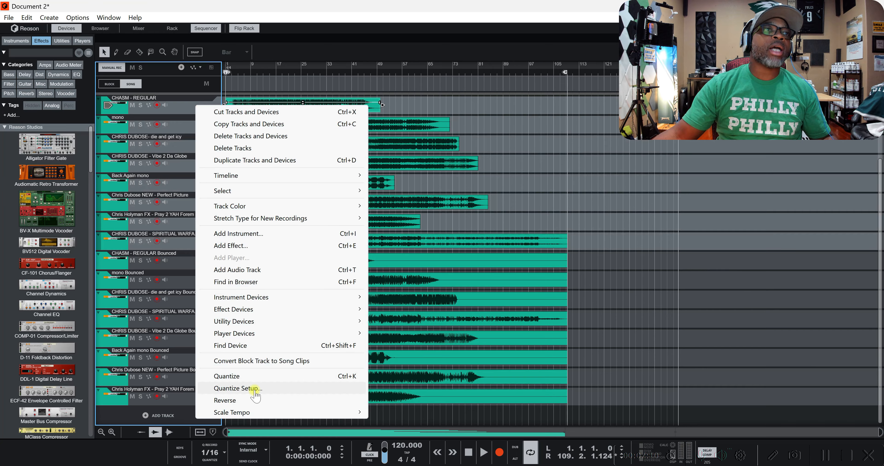
mouse_move(273, 210)
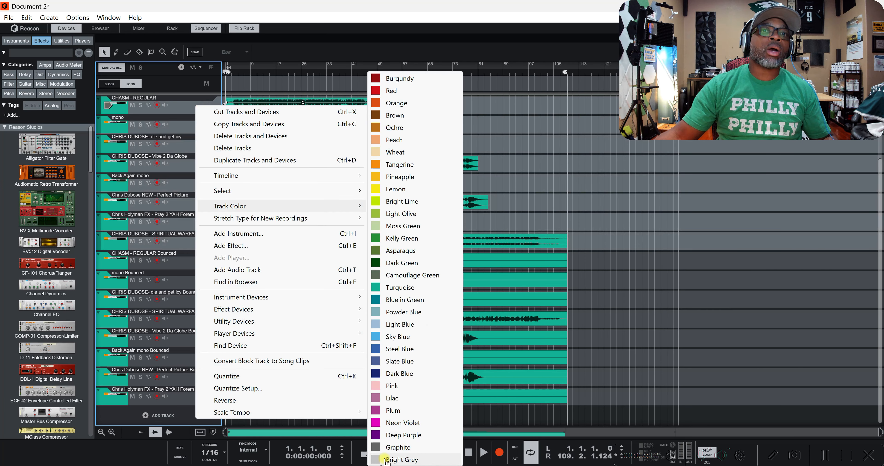
left_click(393, 459)
- Mute all clips on the grey original song tracks and collapse each of these tracks
scroll(545, 133, "up", 1)
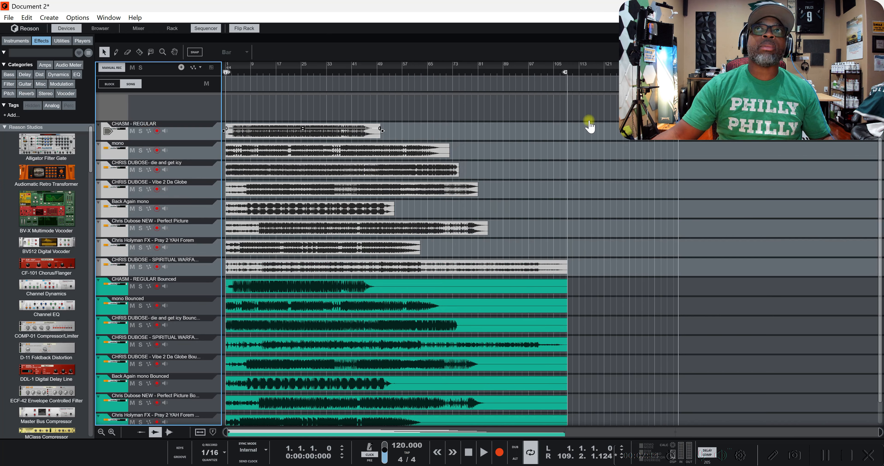
left_click_drag(605, 122, 199, 276)
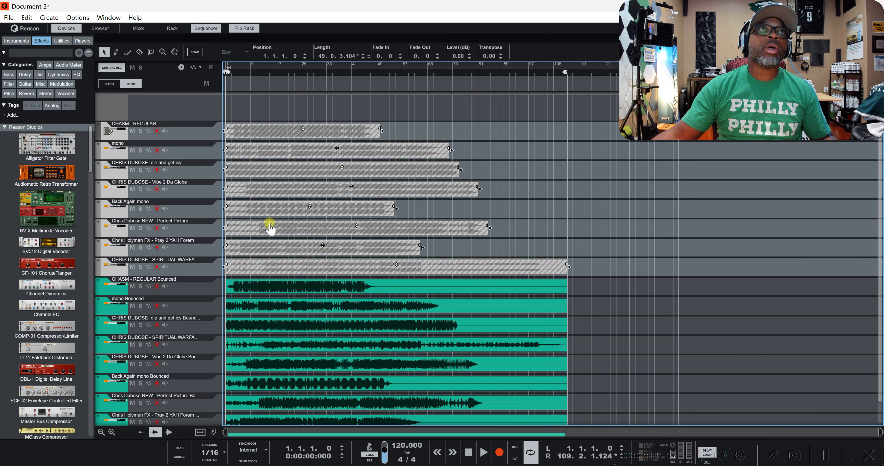
left_click(99, 125)
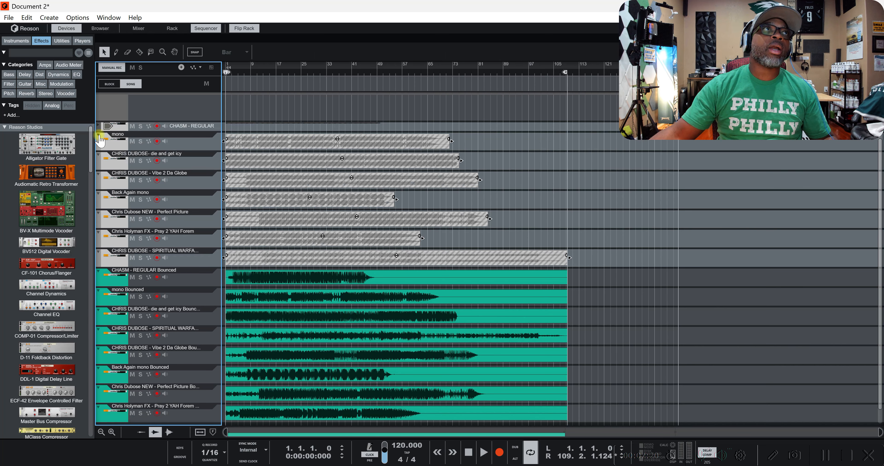
left_click(99, 136)
left_click(99, 146)
left_click(99, 157)
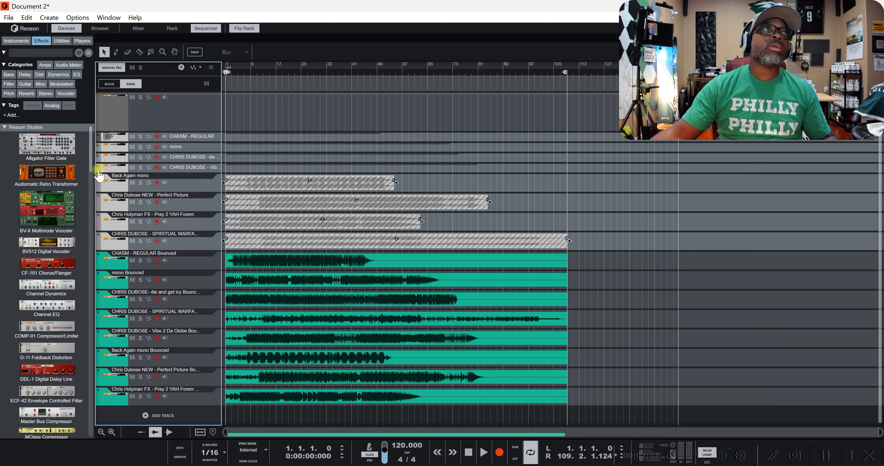
left_click(98, 177)
left_click(97, 189)
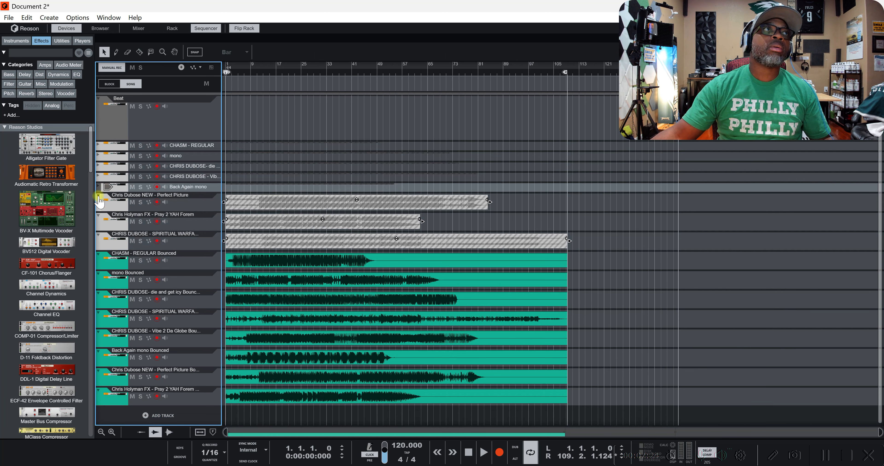
left_click(99, 194)
left_click(98, 216)
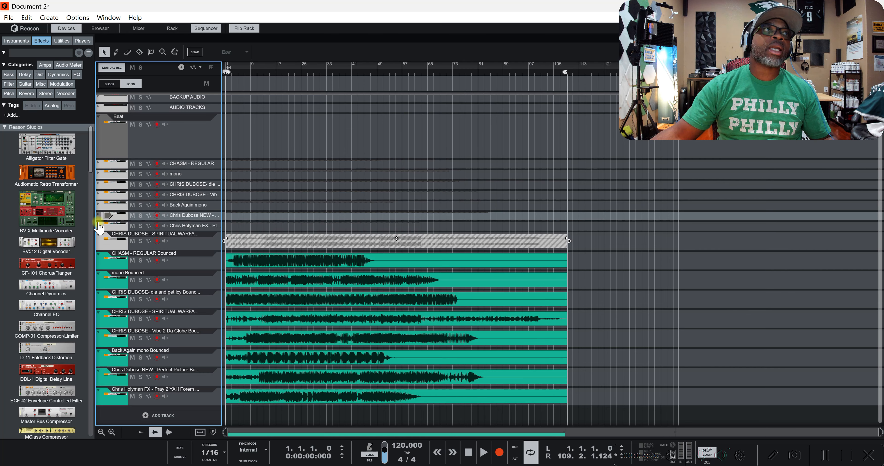
left_click(98, 234)
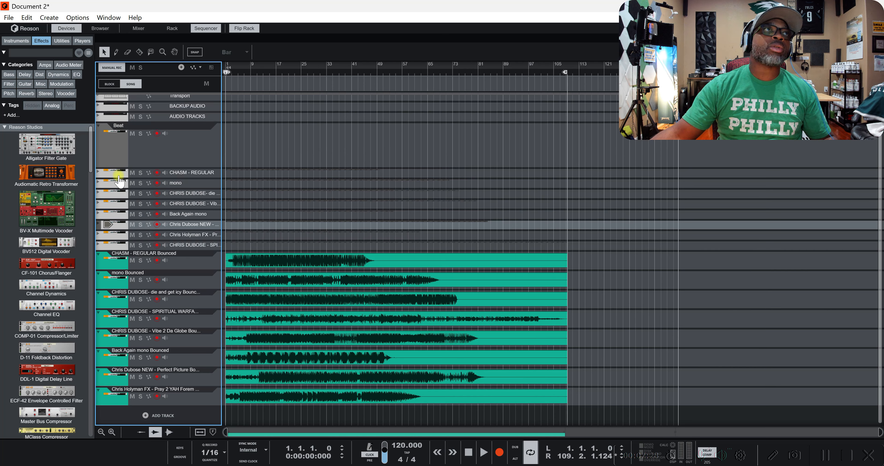
- Move the collapsed original song tracks directly below the BACKUP AUDIO track, above AUDIO TRACKS
left_click(185, 173)
left_click(195, 244)
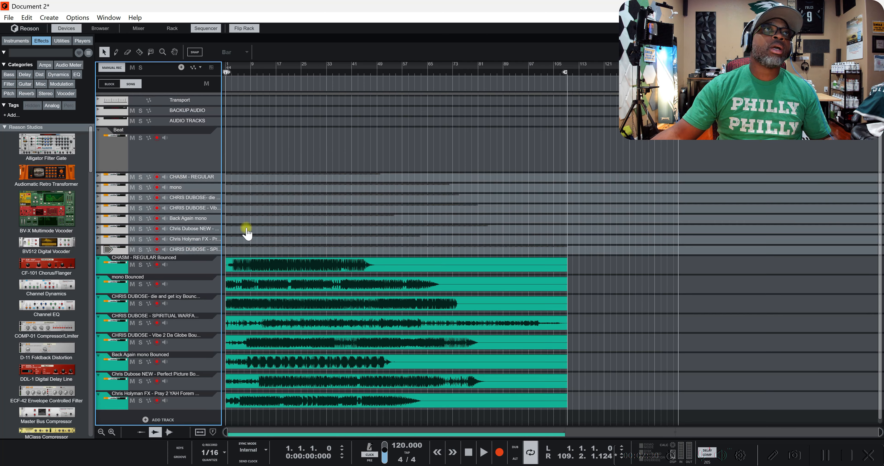
left_click_drag(99, 183, 164, 118)
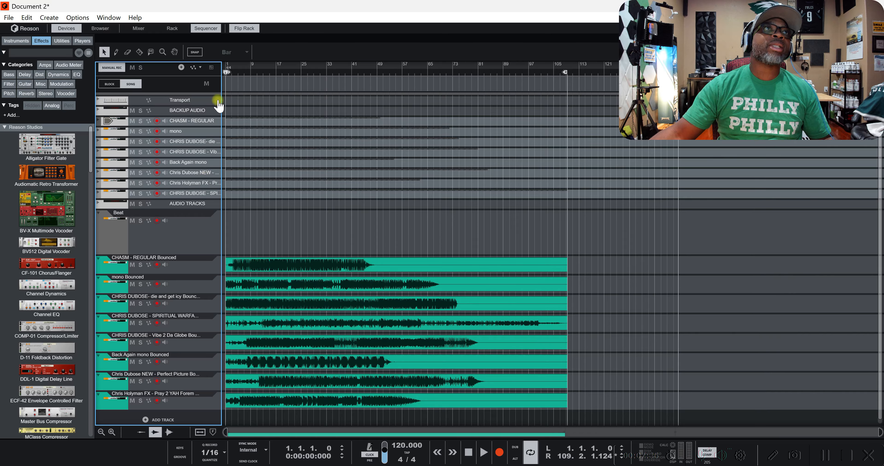
- Select every track from Transport down to the last bounced track and sort the selected device groups
scroll(202, 227, "down", 1)
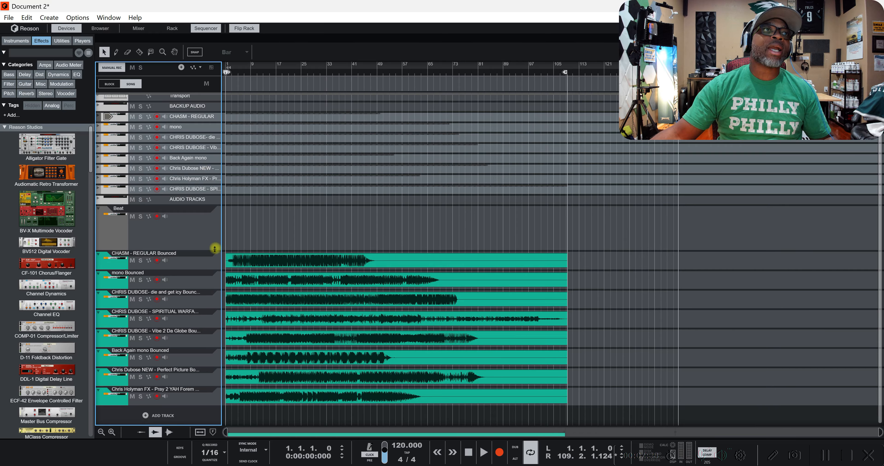
scroll(208, 103, "up", 1)
left_click(208, 102)
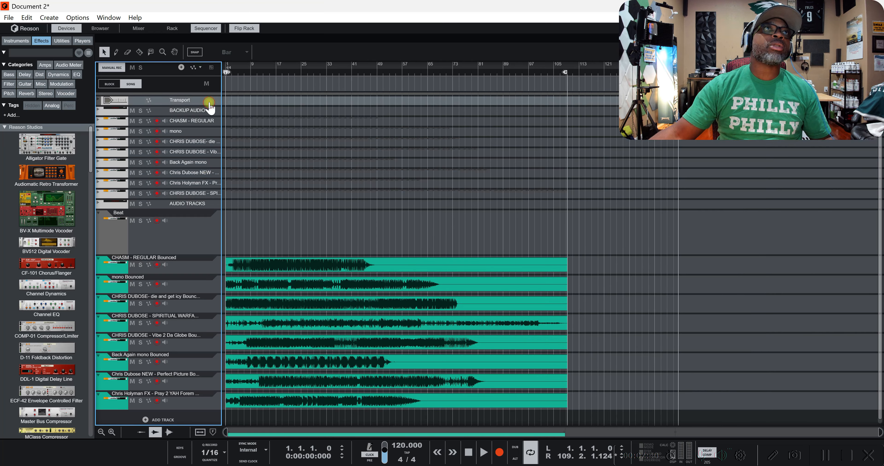
scroll(226, 213, "down", 1)
left_click(208, 400)
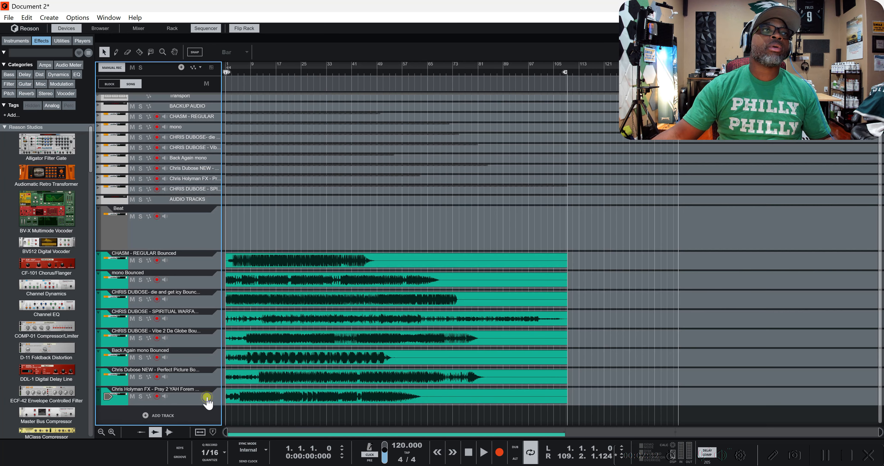
right_click(207, 400)
mouse_move(248, 174)
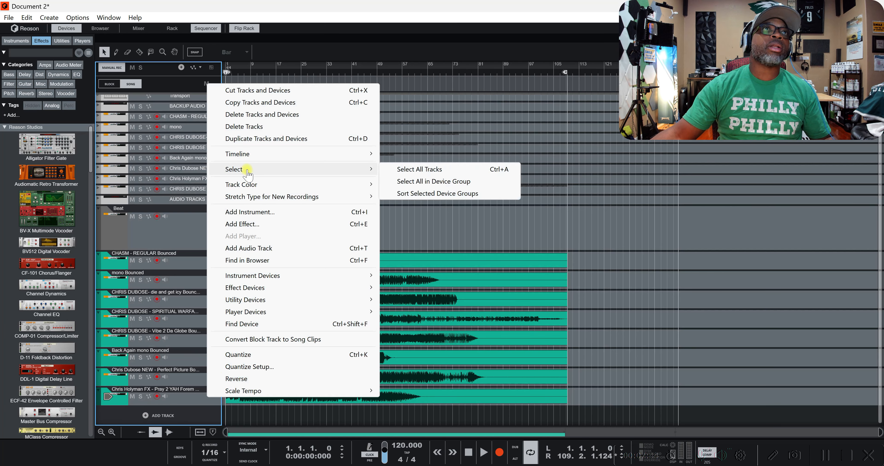
left_click(427, 193)
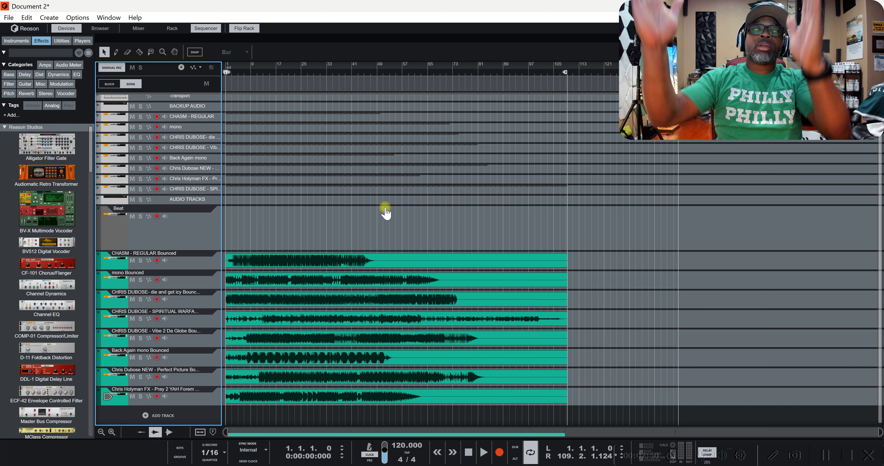
- On the rack's front side, collapse all eight original audio track devices between the BACKUP AUDIO and AUDIO TRACKS mergers
left_click(247, 30)
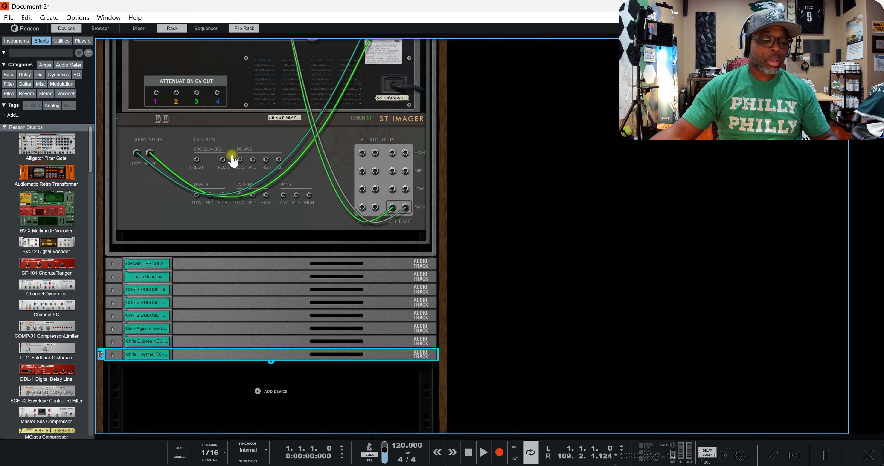
key("Tab")
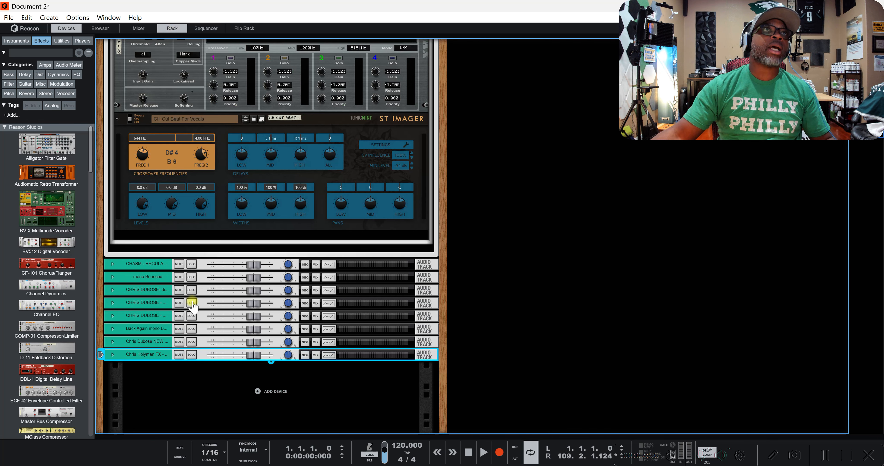
scroll(189, 303, "up", 5)
scroll(186, 302, "up", 8)
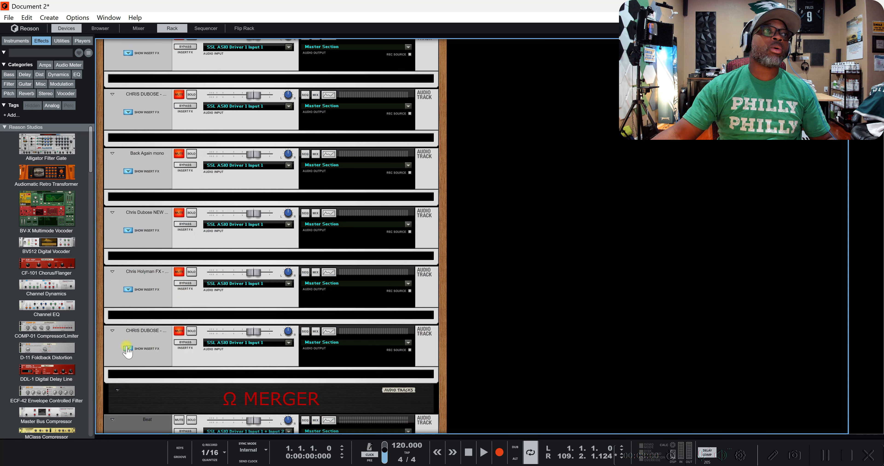
left_click(112, 331)
left_click(112, 272)
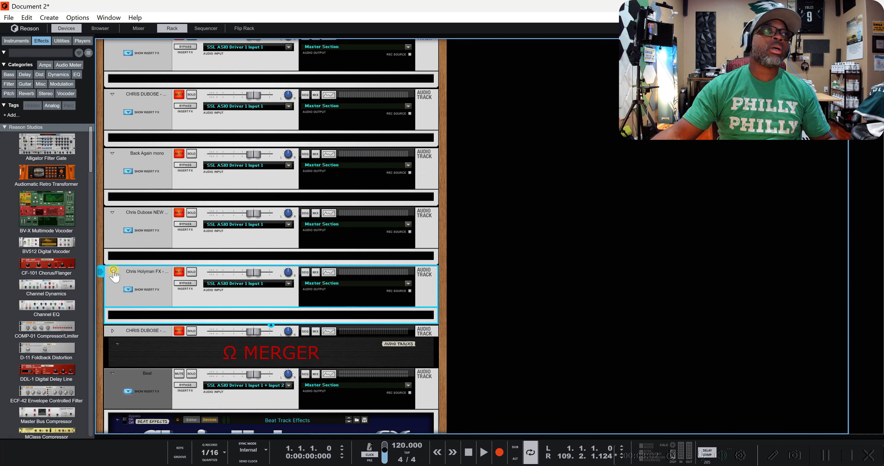
left_click(112, 213)
left_click(112, 153)
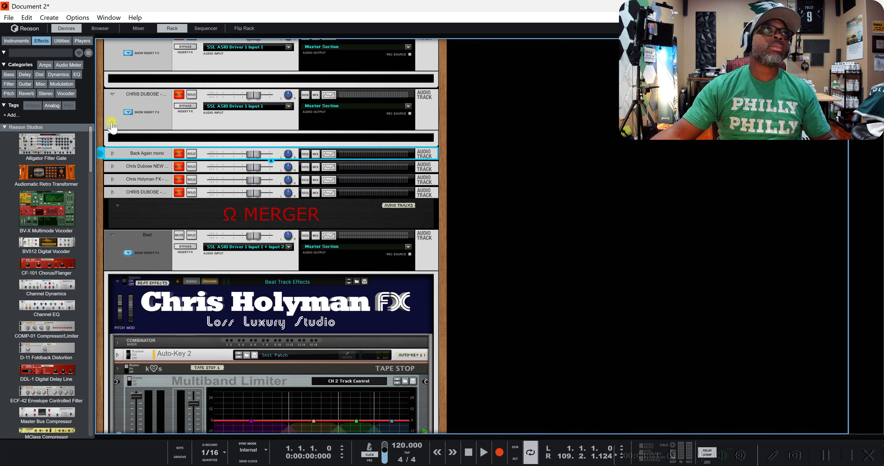
left_click(112, 94)
scroll(115, 154, "up", 3)
left_click(112, 191)
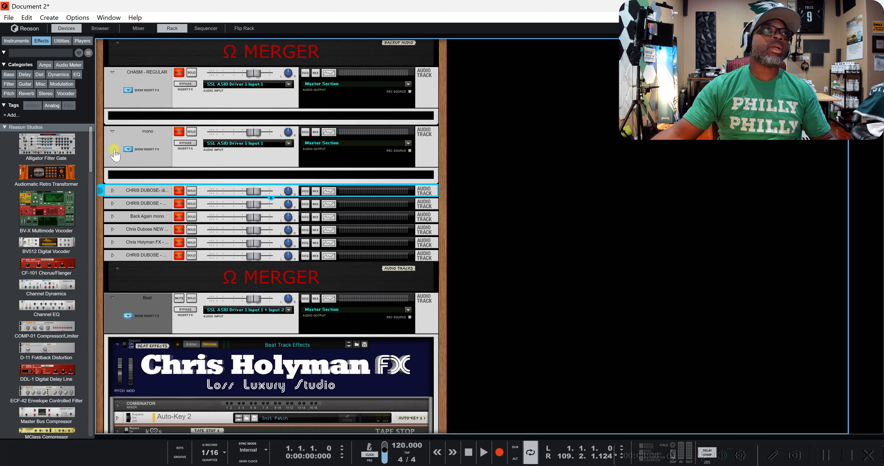
left_click(112, 132)
left_click(112, 72)
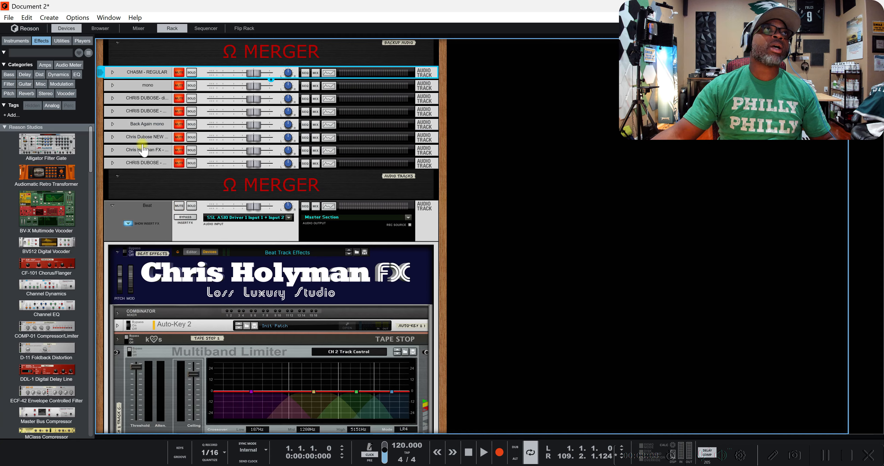
- Examine the order of the backup and bounced tracks in the rack, sequencer and mixer
scroll(160, 229, "up", 2)
scroll(160, 229, "up", 15)
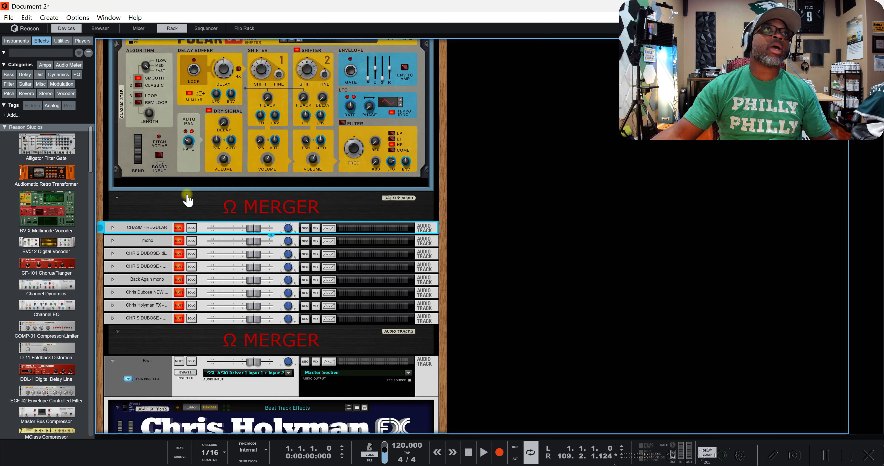
scroll(183, 214, "down", 10)
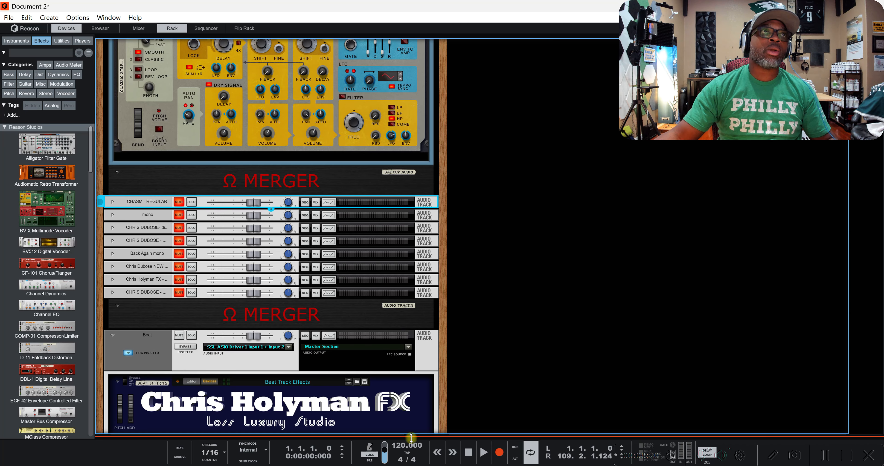
key("F7")
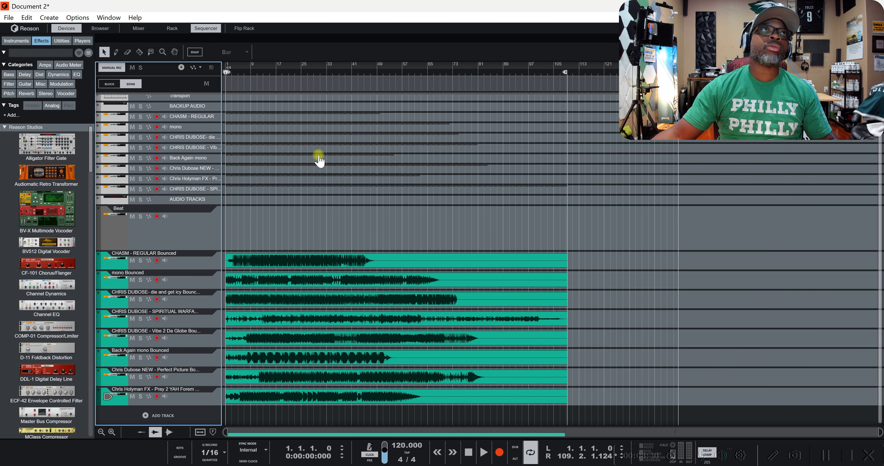
scroll(239, 191, "up", 1)
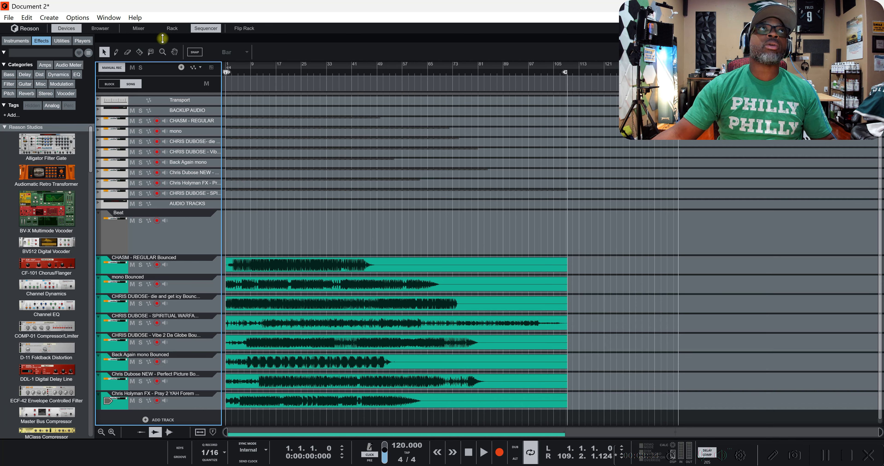
left_click(139, 28)
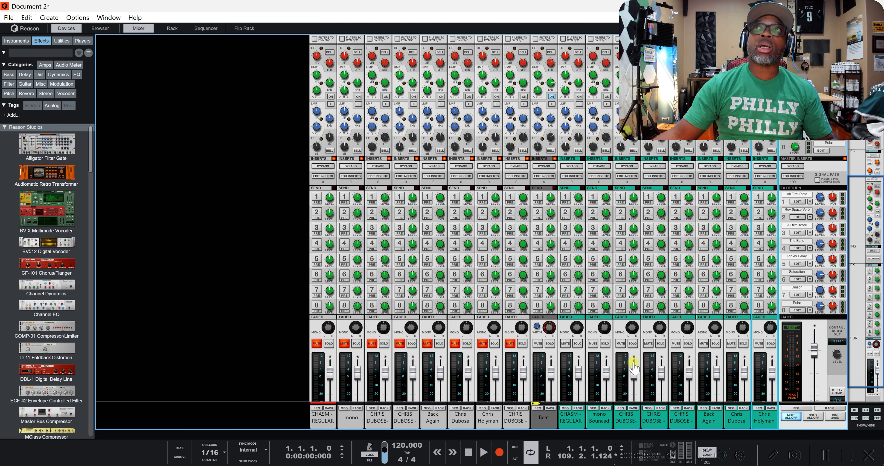
left_click(659, 343)
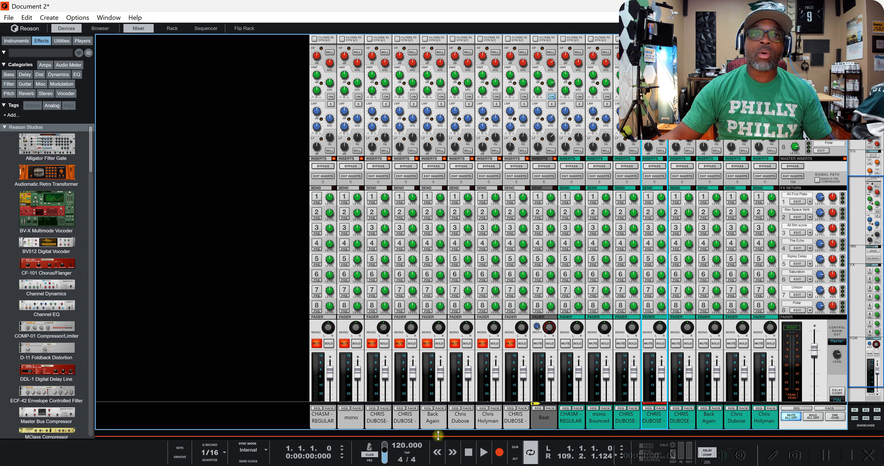
key("F7")
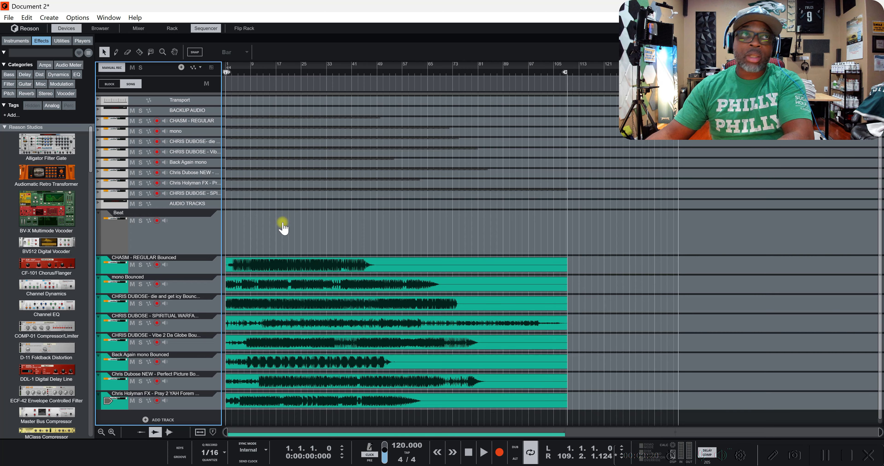
- Select all eight bounced tracks in the sequencer, along with all their audio clips
left_click(208, 269)
left_click(210, 402, "shift")
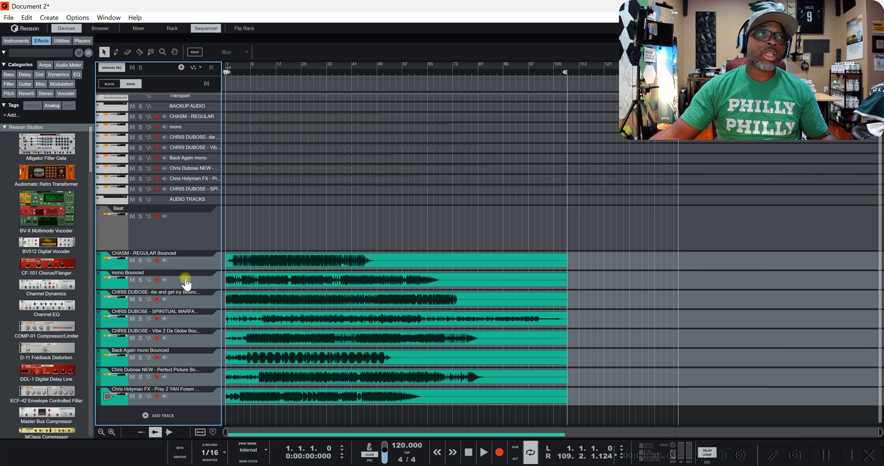
left_click_drag(611, 262, 258, 425)
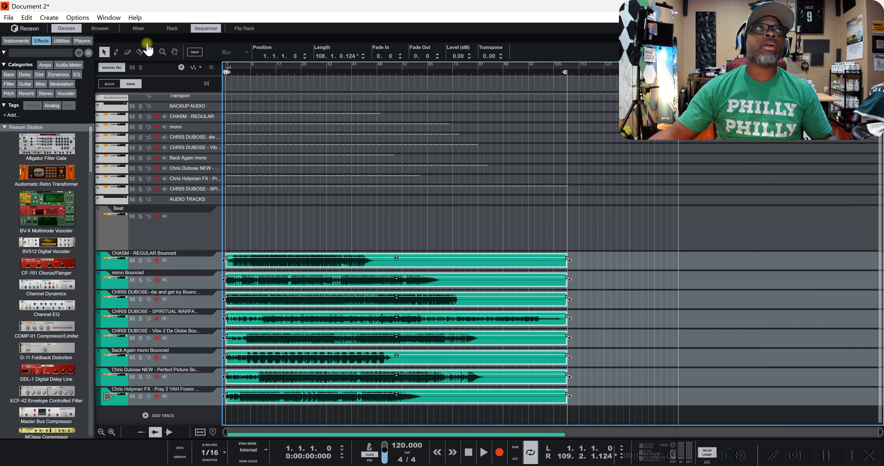
- Inspect the cabling on the back of the rack for the original tracks, the Beat track and the bounced tracks
left_click(168, 31)
scroll(228, 285, "up", 3)
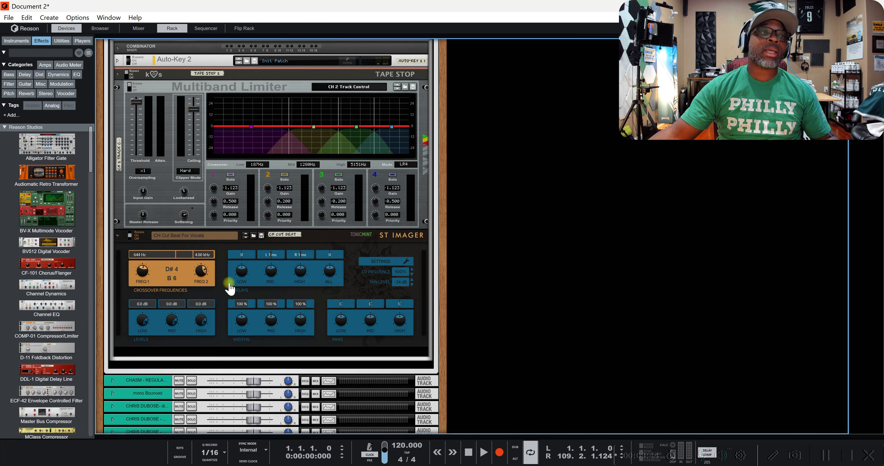
scroll(228, 284, "down", 3)
key("Tab")
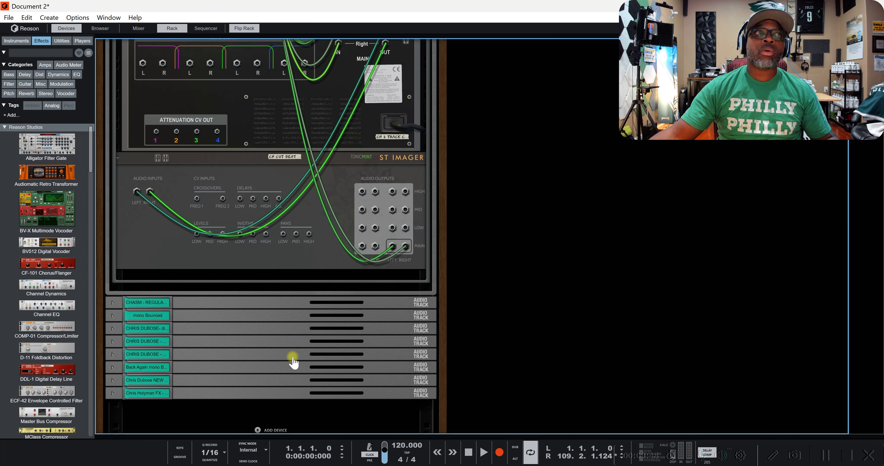
scroll(302, 337, "up", 2)
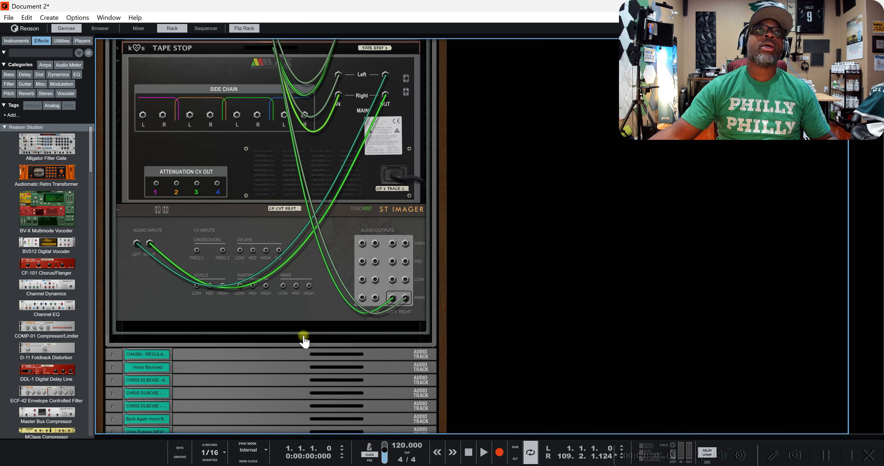
scroll(303, 340, "up", 15)
scroll(303, 339, "down", 5)
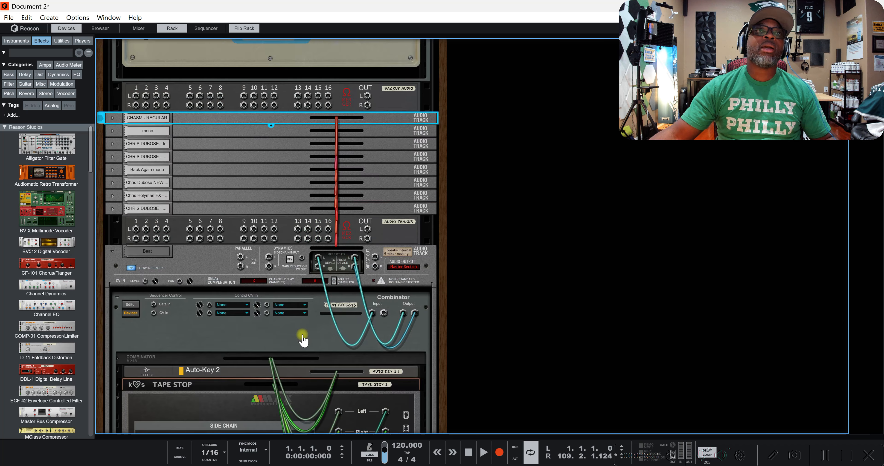
scroll(303, 340, "down", 20)
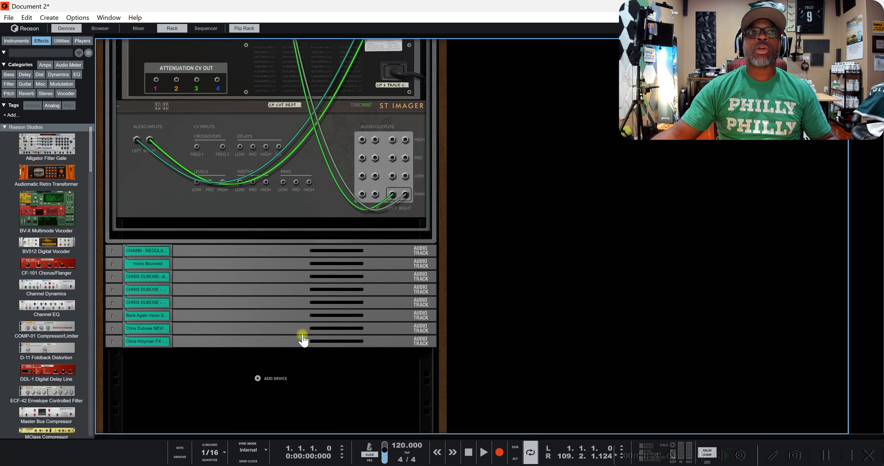
- Expand the CHASM - REGULAR Bounced device to view its insert FX routing, collapse it again, and return to the rack's front side
left_click(112, 253)
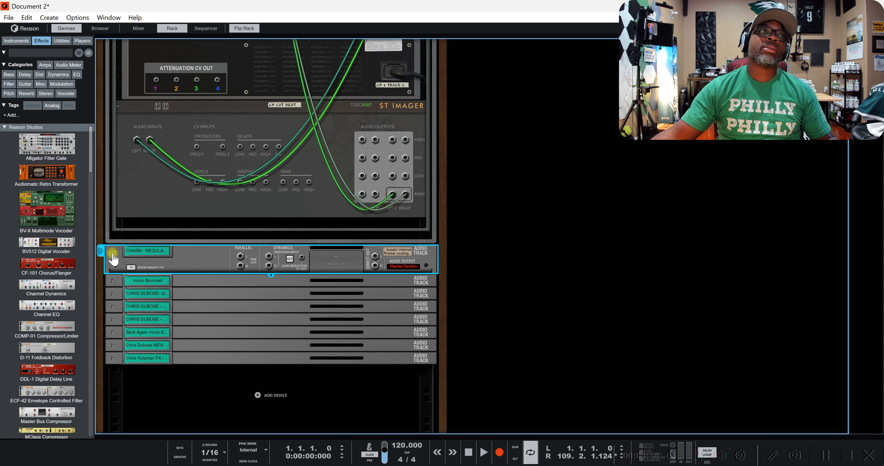
left_click(112, 252)
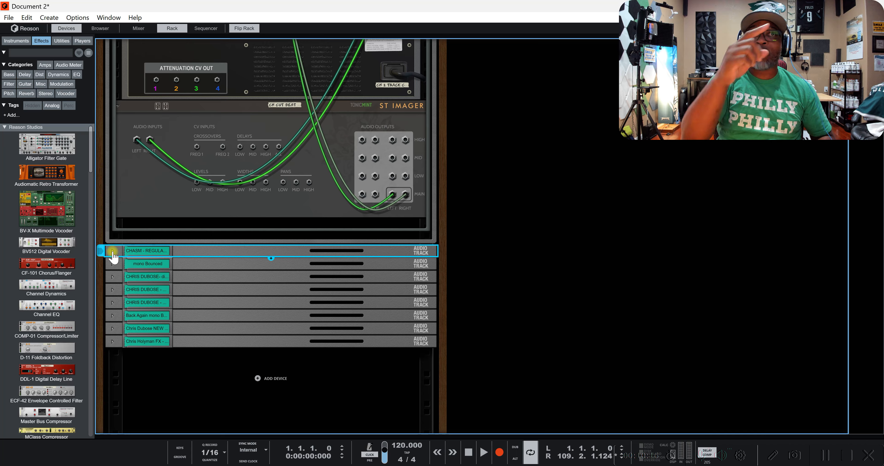
left_click(112, 252)
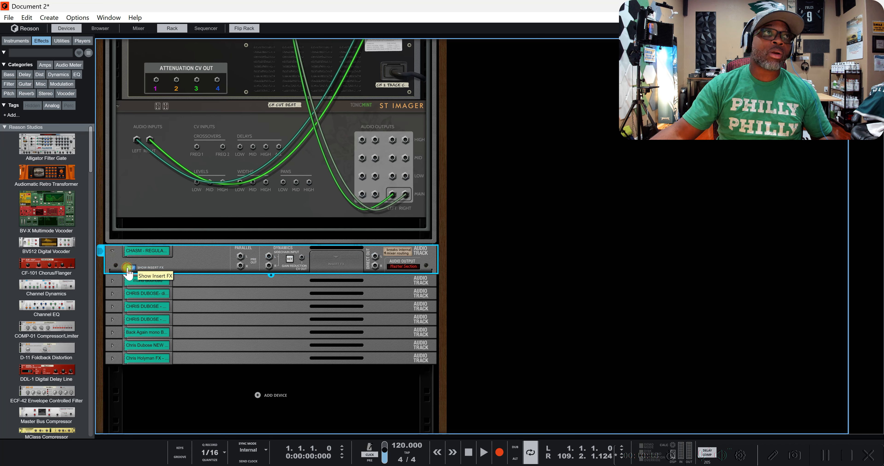
left_click(128, 268)
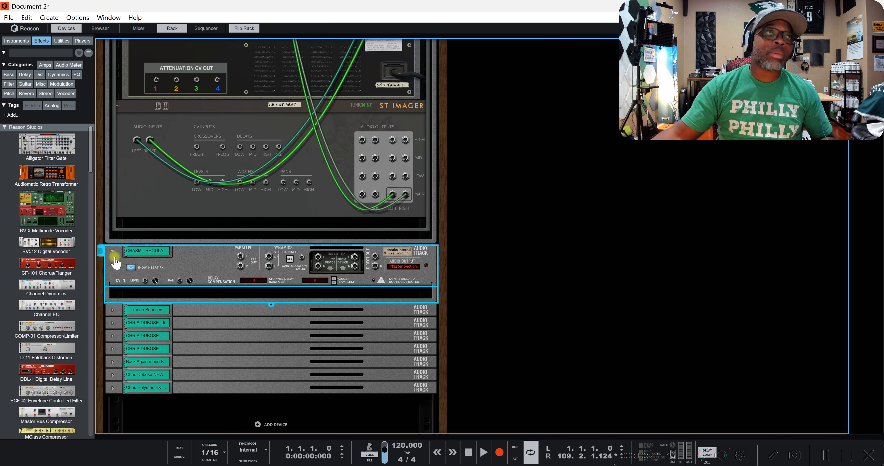
left_click(112, 251)
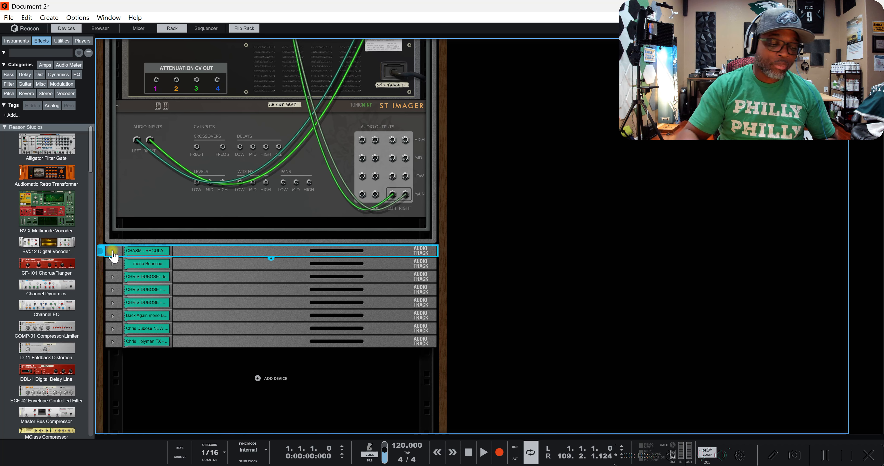
key("Tab")
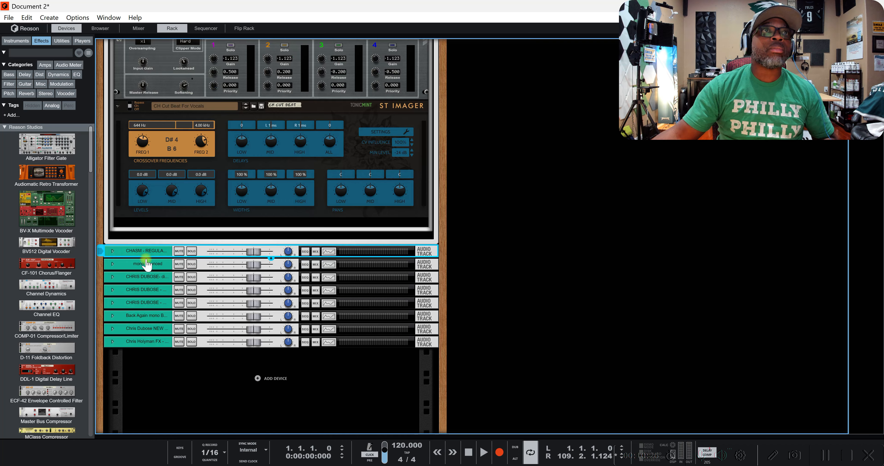
scroll(174, 276, "up", 5)
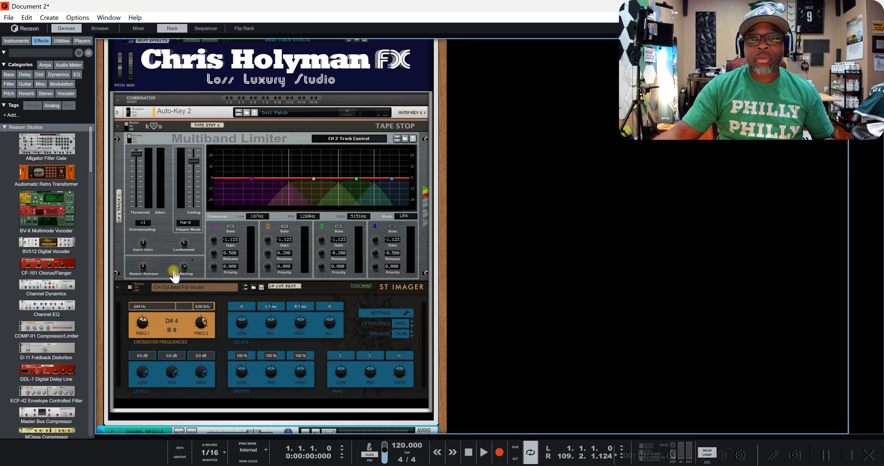